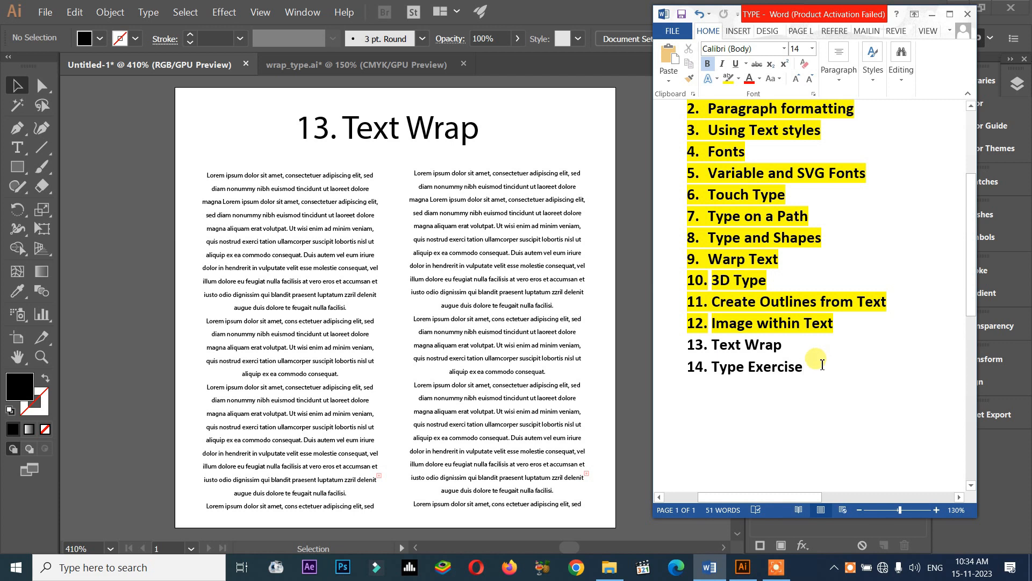
Delete item 14, "Type Exercise", from the end of the numbered TYPE topic list.
drag(825, 368, 730, 372)
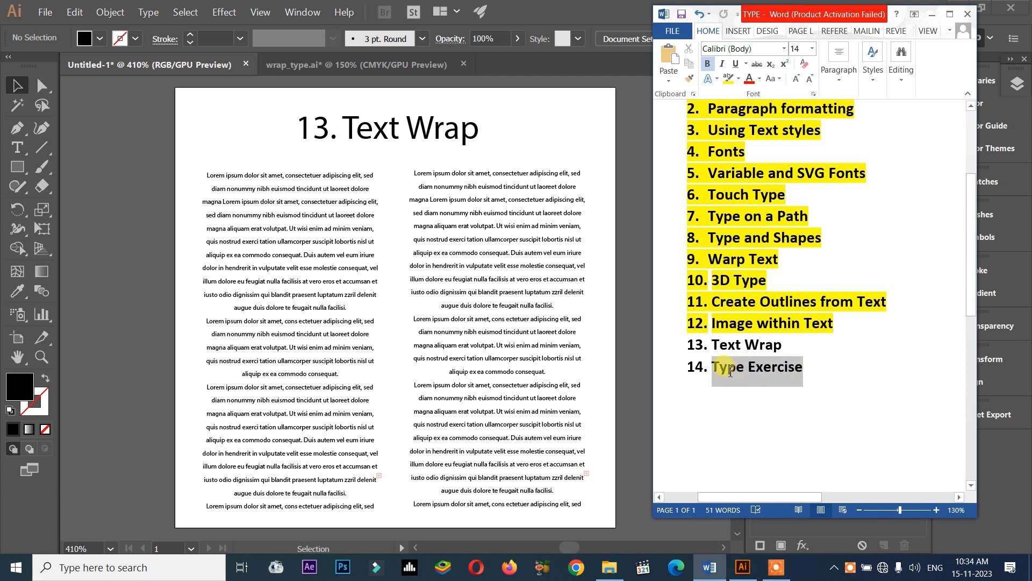
key(BackSpace)
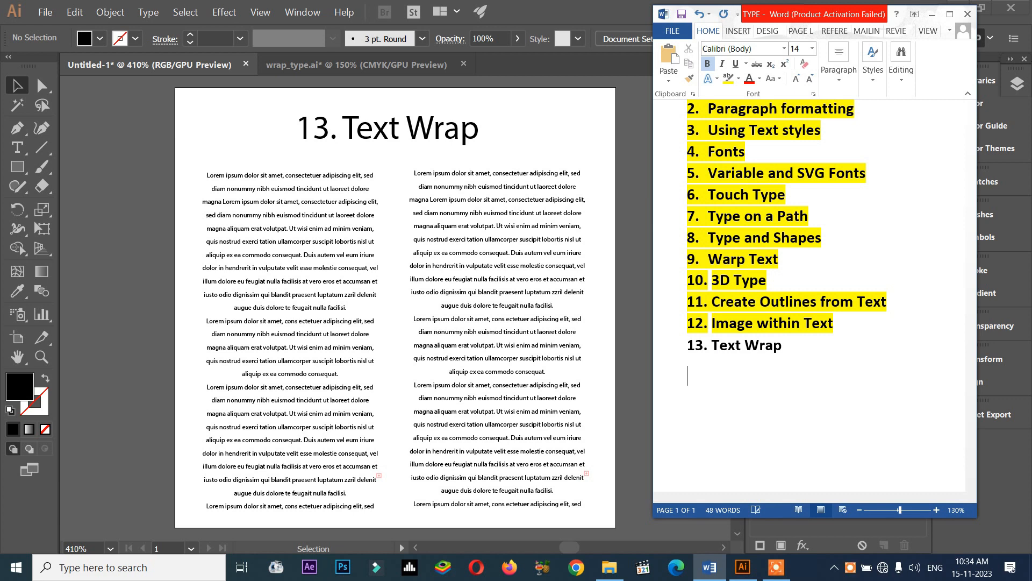
key(BackSpace)
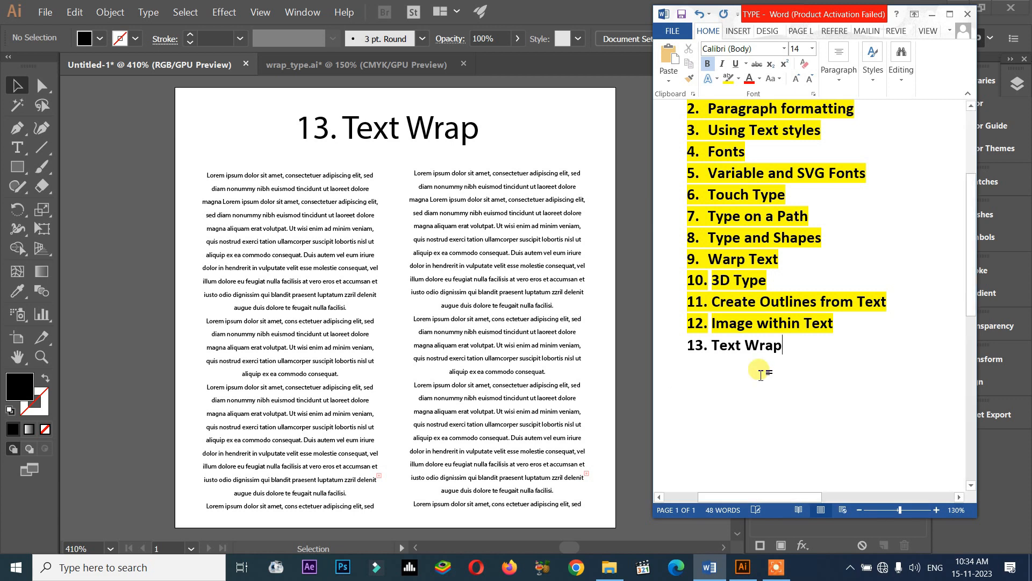
scroll(736, 209, up, 2)
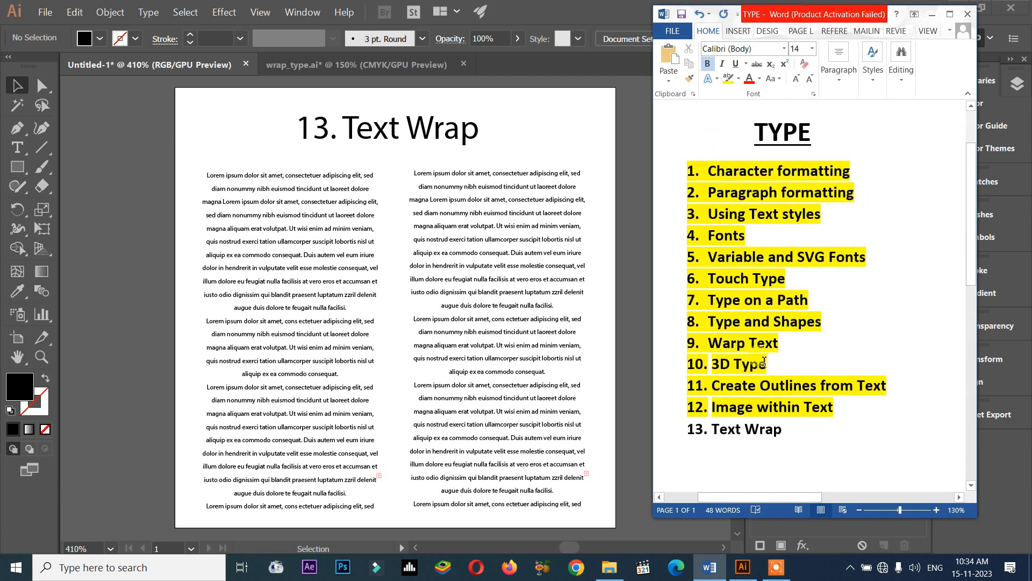
Highlight list item 13, "Text Wrap", including its number, in bright green.
drag(783, 429, 602, 104)
key(Left)
drag(772, 440, 669, 434)
click(829, 436)
drag(828, 434, 688, 446)
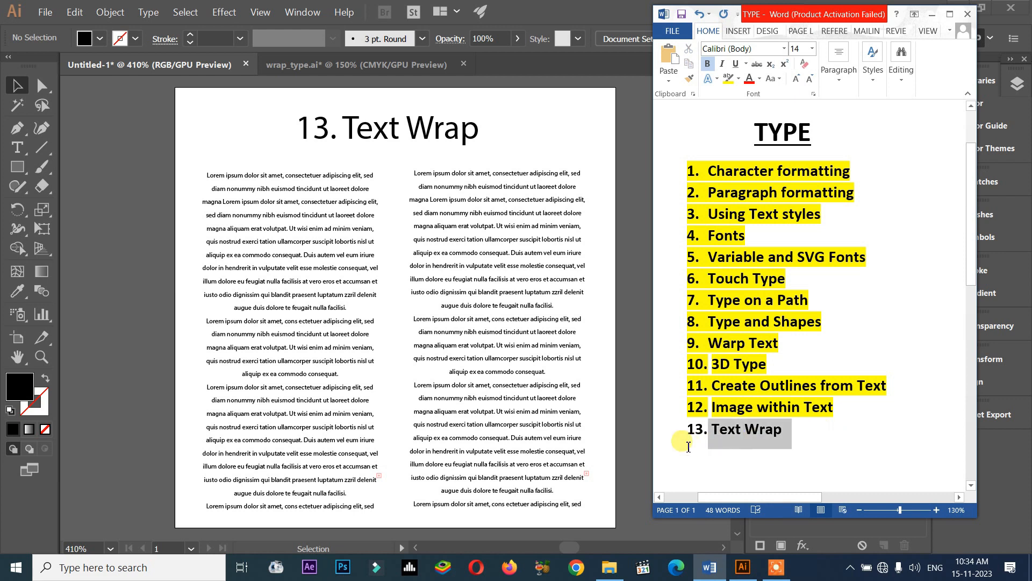
click(817, 441)
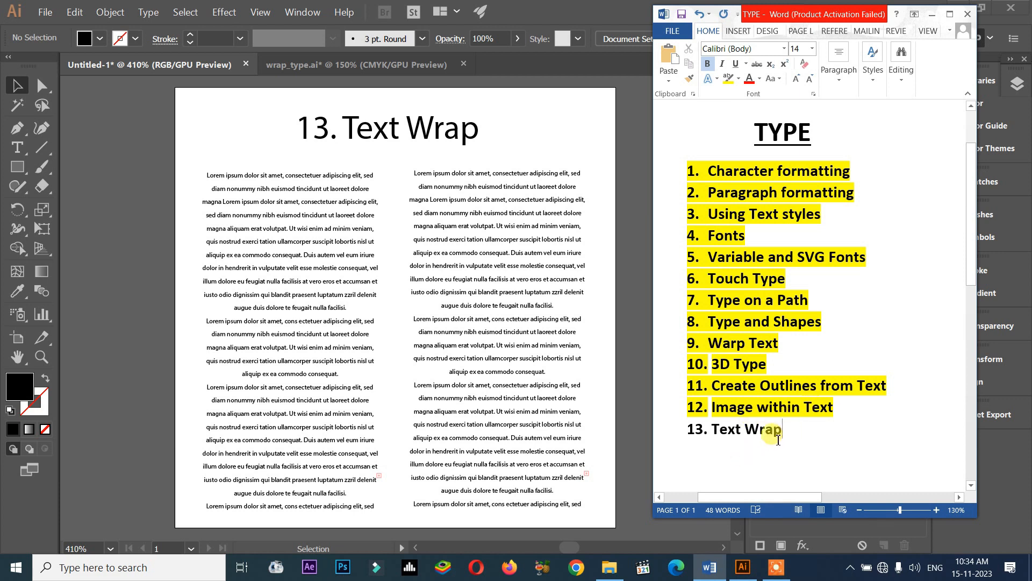
drag(783, 438, 670, 436)
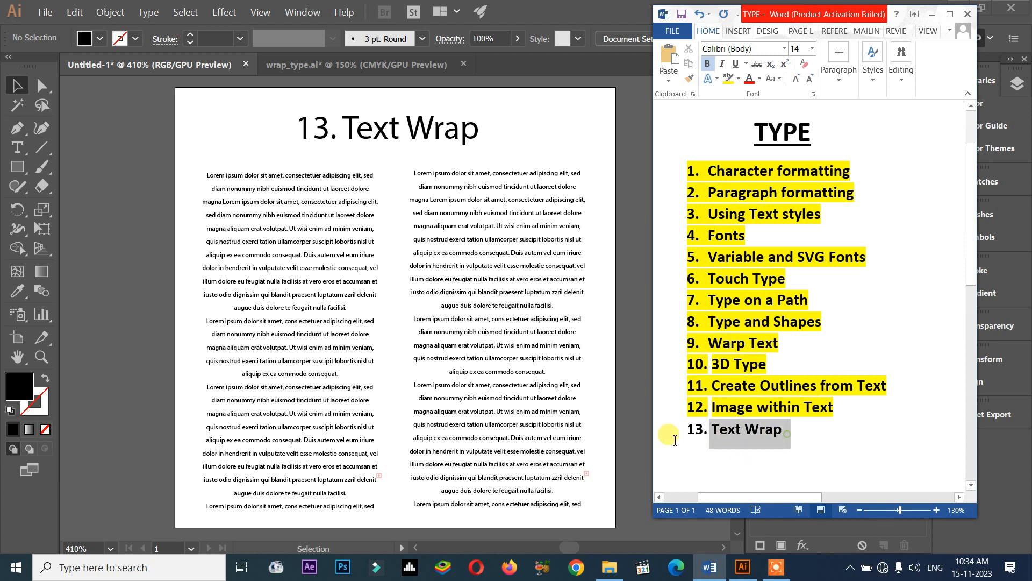
click(738, 80)
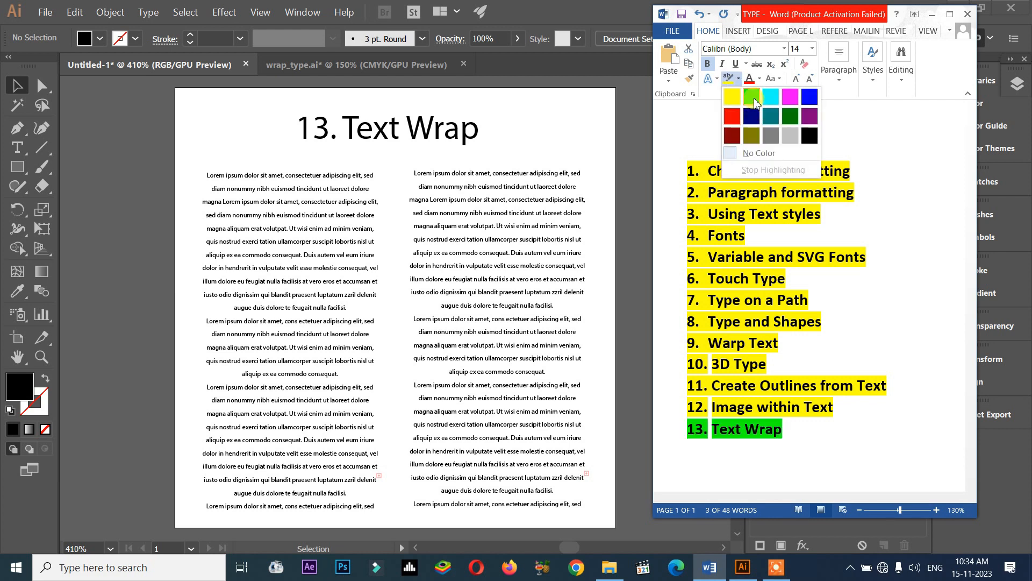
click(752, 99)
click(808, 407)
Switch to Illustrator and delete the right-hand lorem ipsum column below the title, keeping the left column.
click(383, 221)
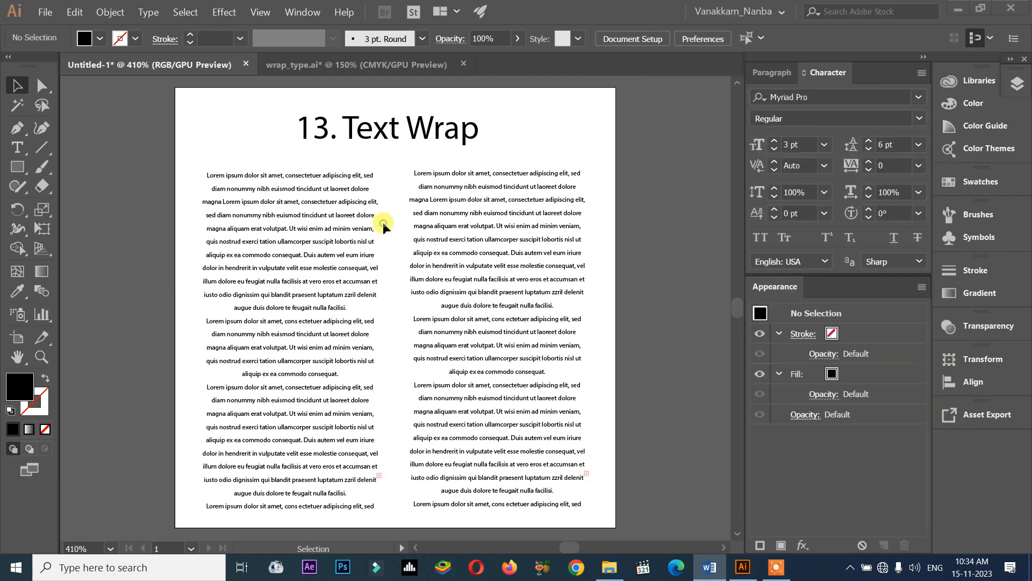
click(422, 269)
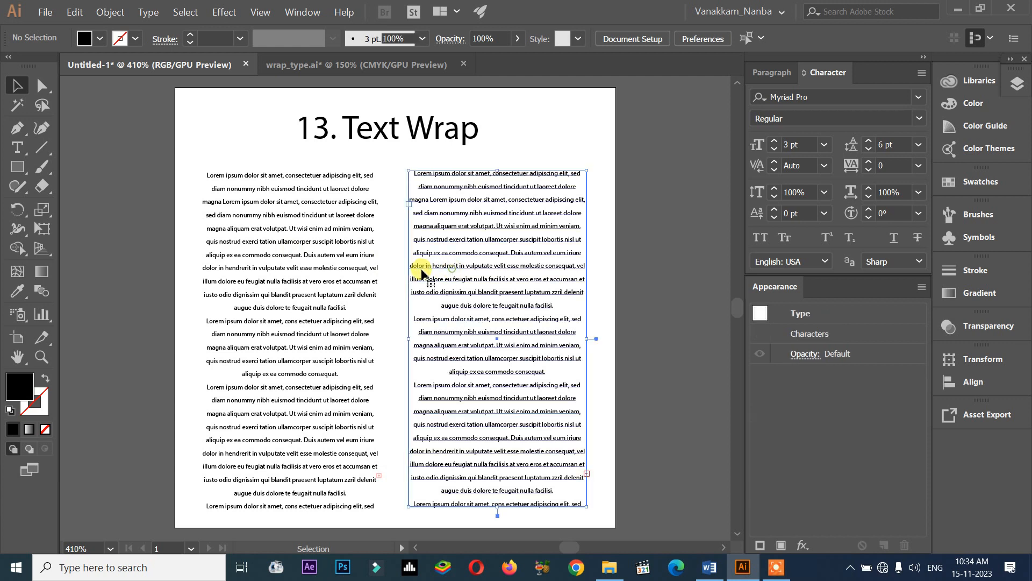
click(289, 269)
key(ctrl+a)
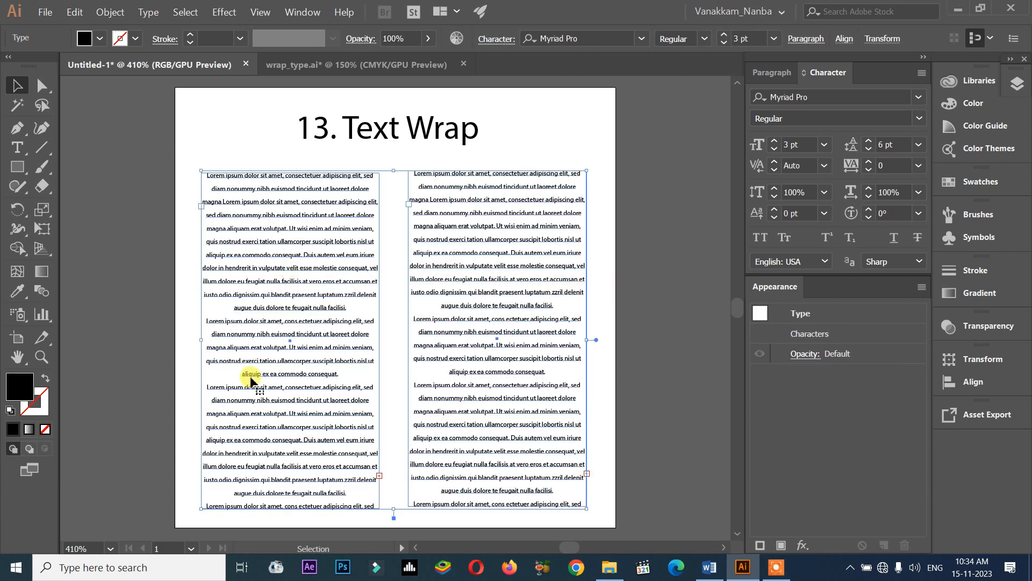
key(Delete)
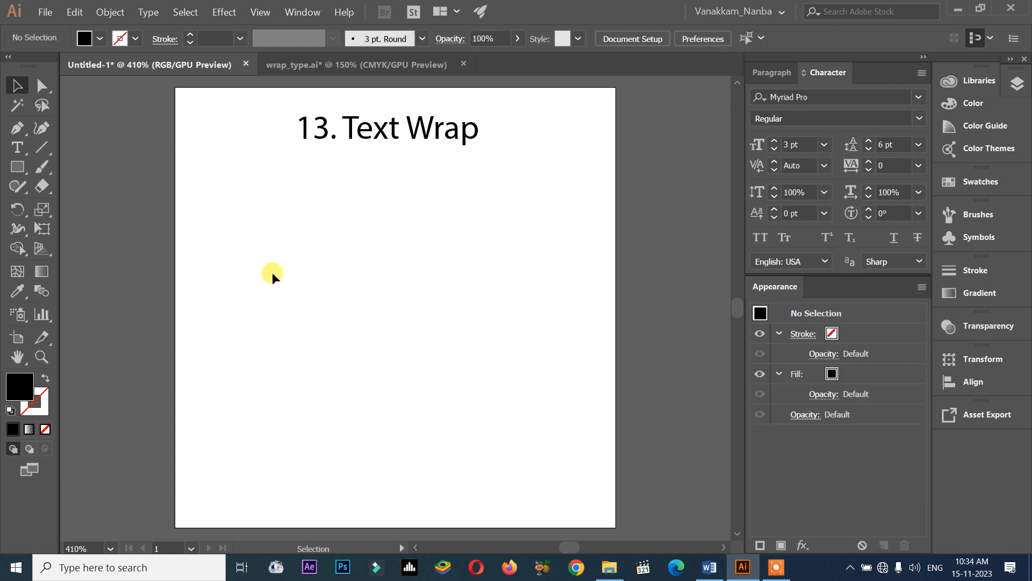
key(ctrl+z)
key(ctrl+z)
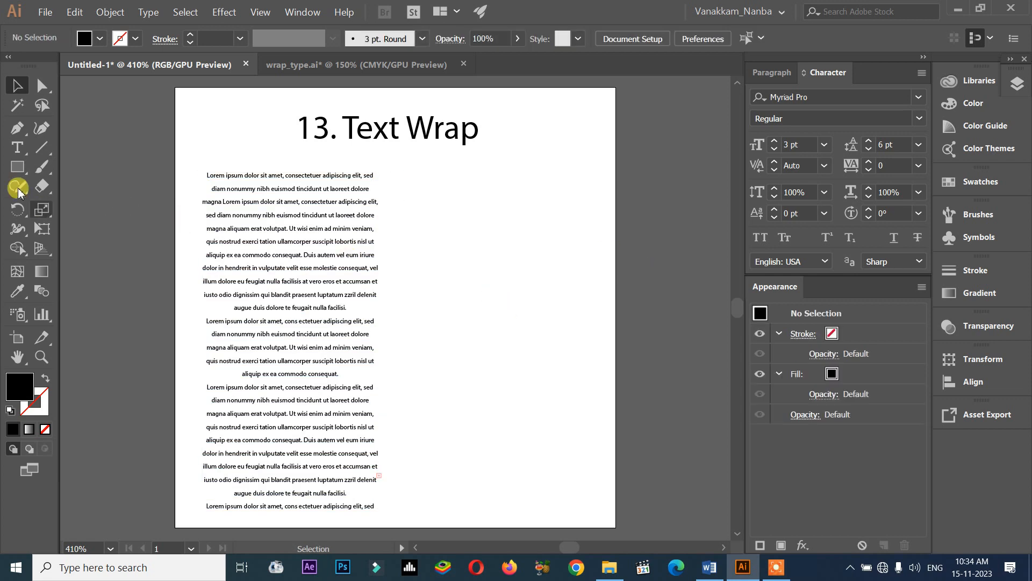
Draw a placeholder text area in the empty space beside the left column, with 4 pt text and 5 pt leading.
click(17, 150)
drag(502, 348, 598, 506)
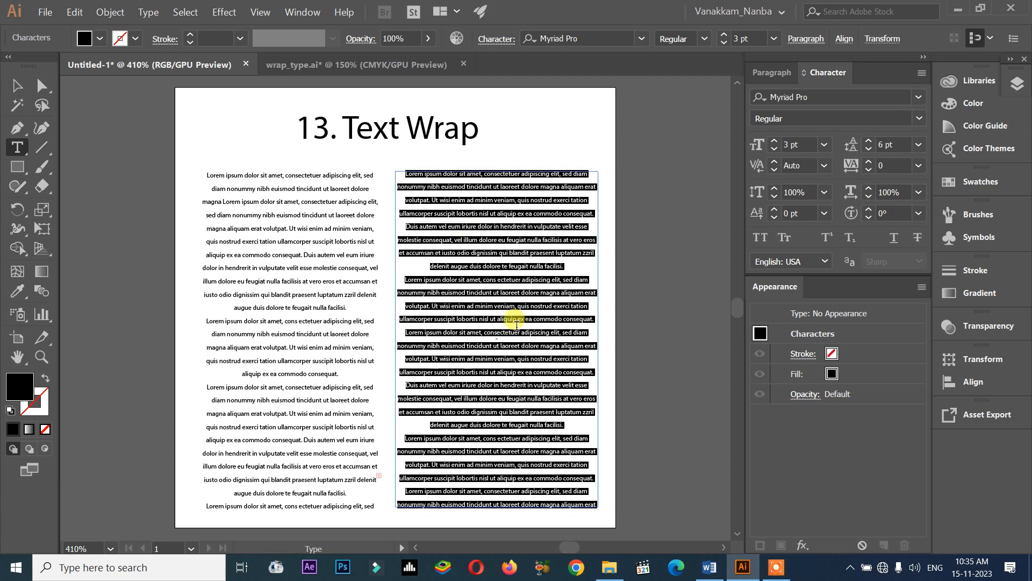
click(806, 145)
text(4)
key(Return)
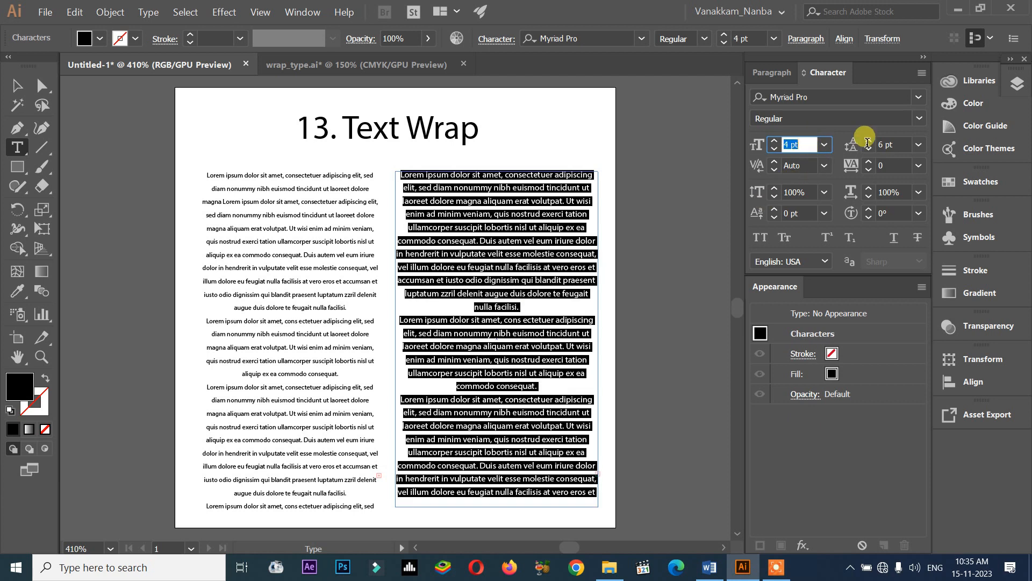
click(895, 145)
text(5)
key(Return)
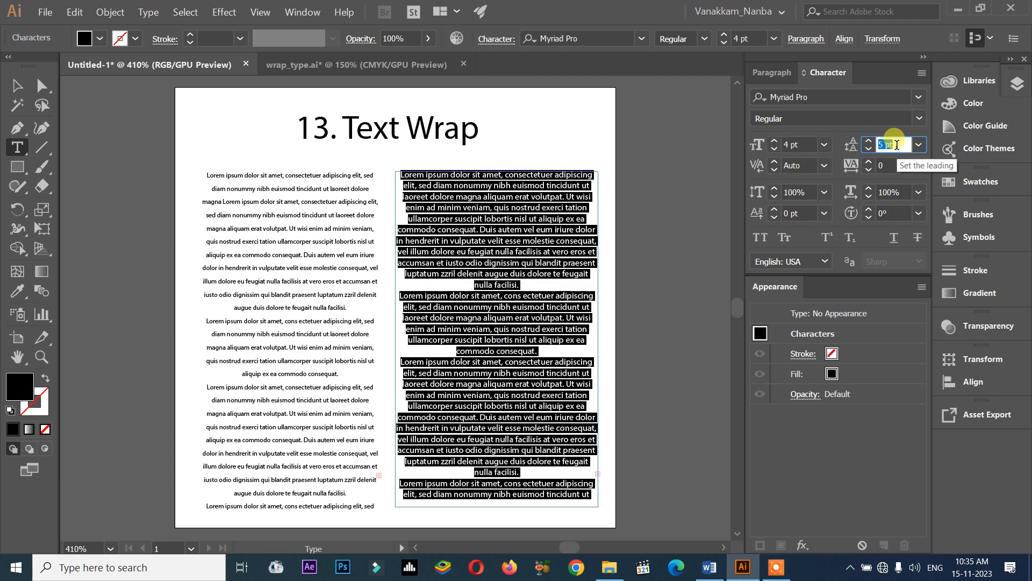
Justify all lines of the right text column, including the last lines, and finish editing it.
click(772, 72)
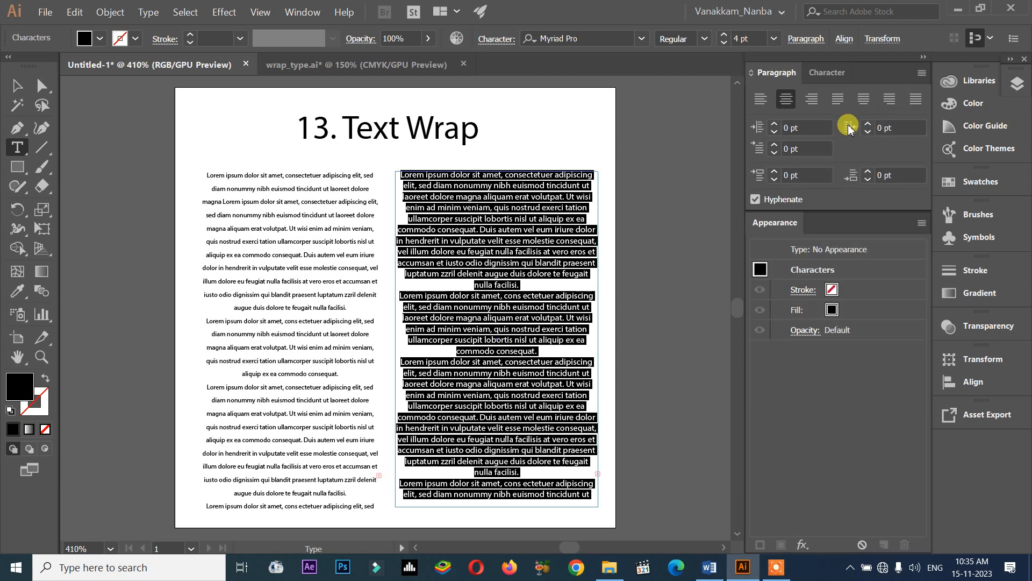
click(915, 99)
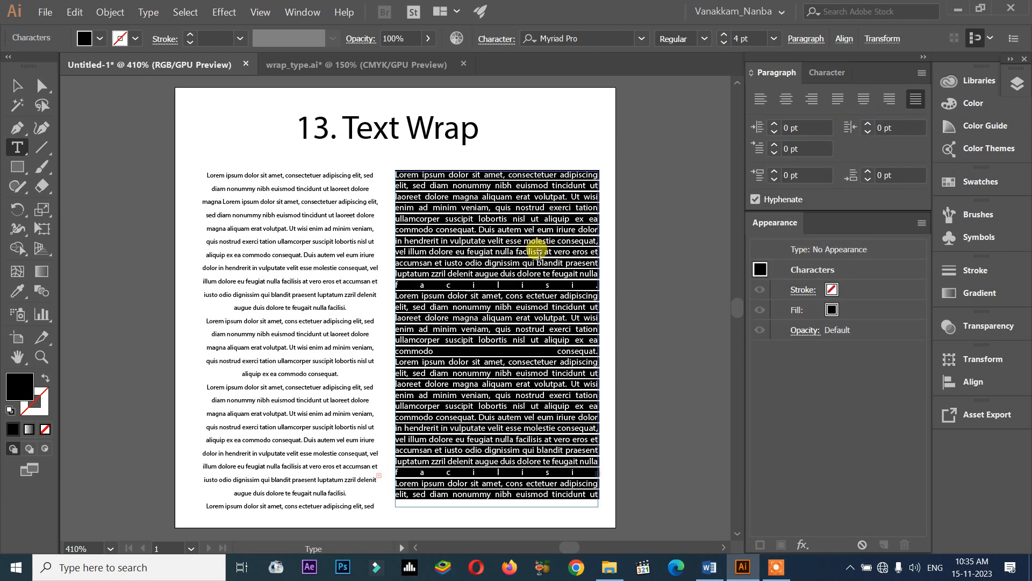
click(864, 99)
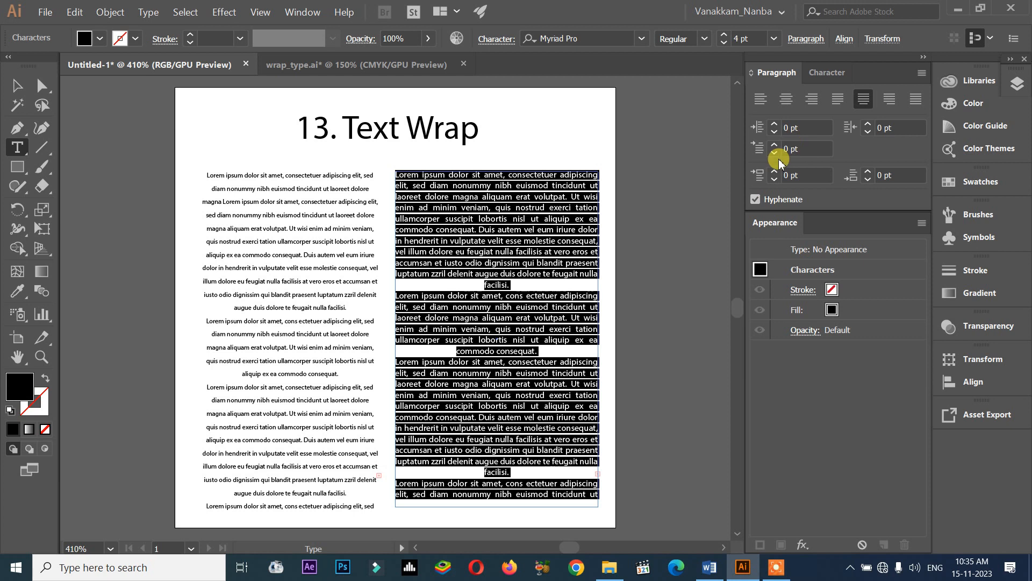
click(915, 100)
key(Escape)
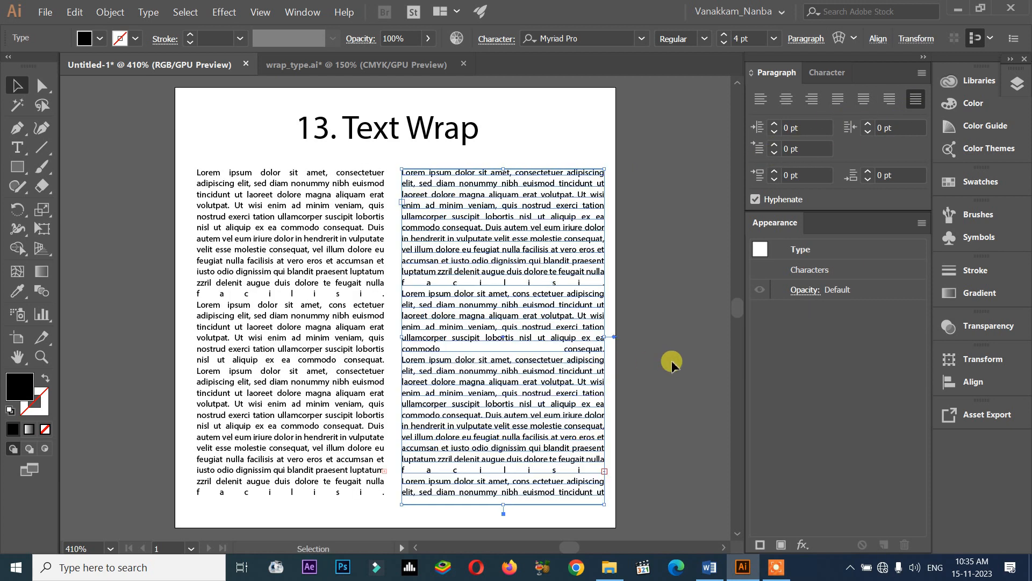
click(672, 364)
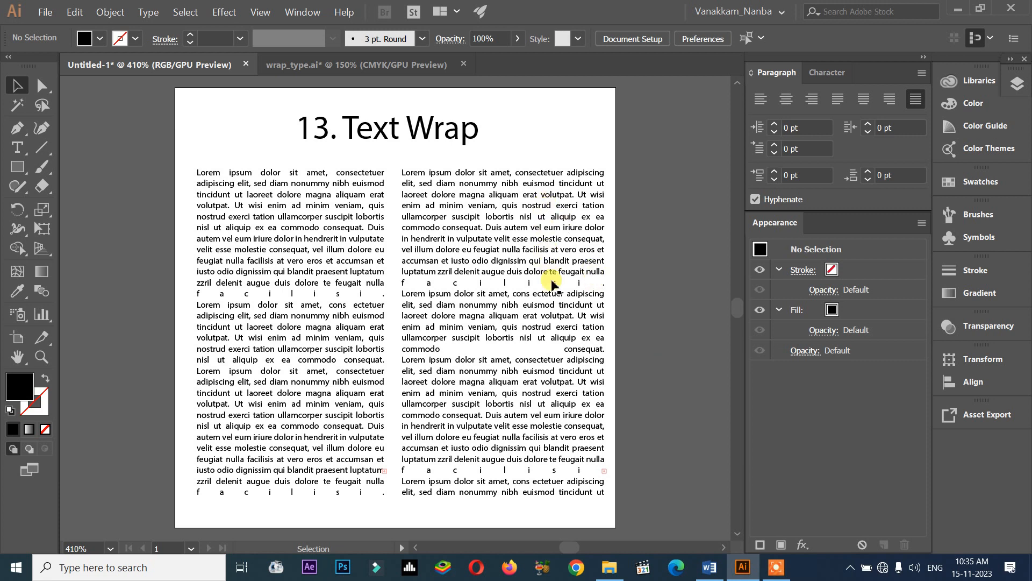
click(710, 569)
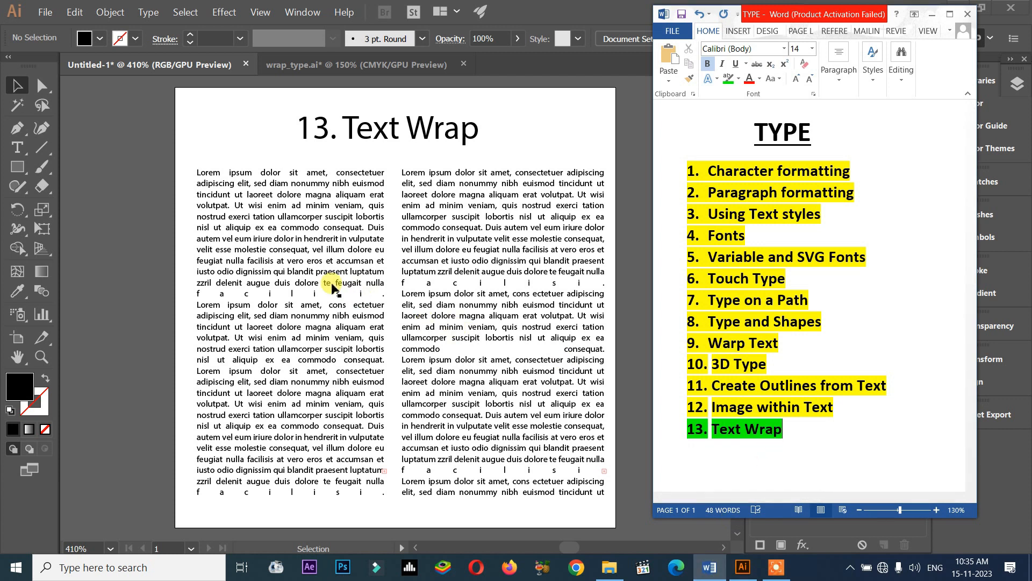
click(291, 202)
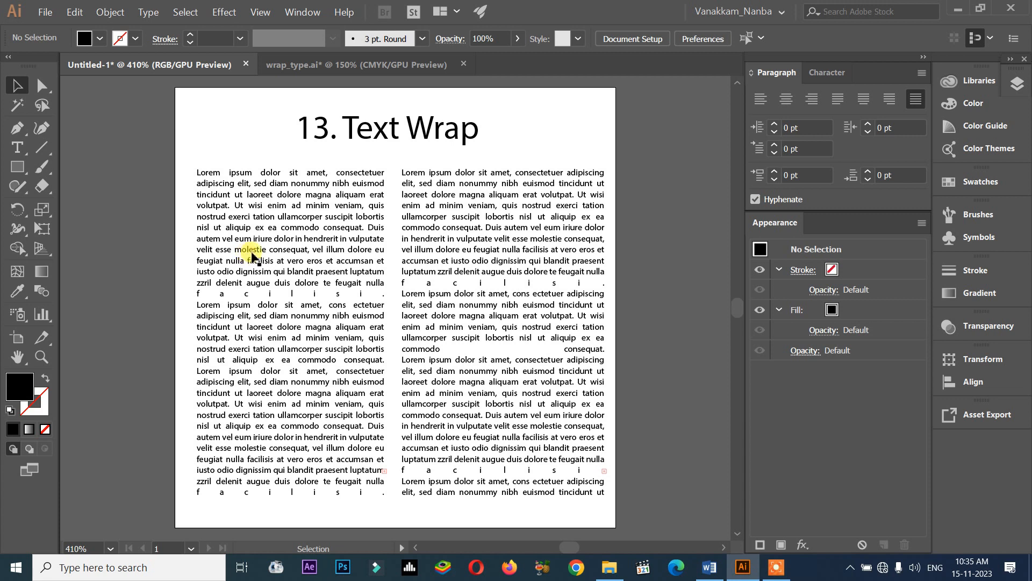
Copy the Eiffel Tower graphic from wrap_type.ai into Untitled-1 and place it over the lower part of the left text column.
click(403, 65)
click(573, 355)
scroll(572, 355, down, 1)
drag(564, 347, 445, 394)
drag(489, 497, 352, 319)
drag(315, 195, 266, 469)
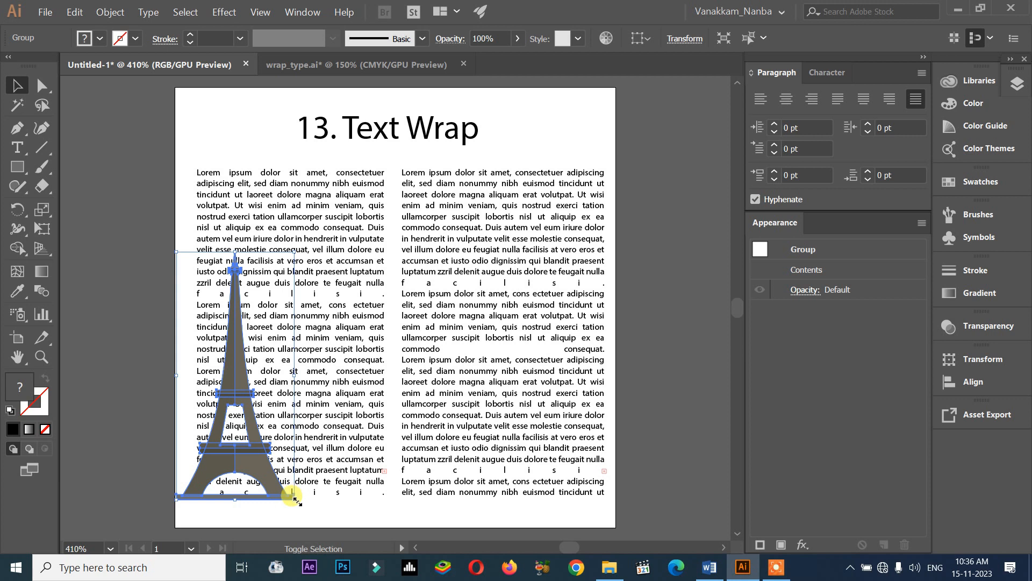
Scale the Eiffel Tower down slightly and move it so it straddles the left edge of the left text column.
drag(294, 501, 279, 475)
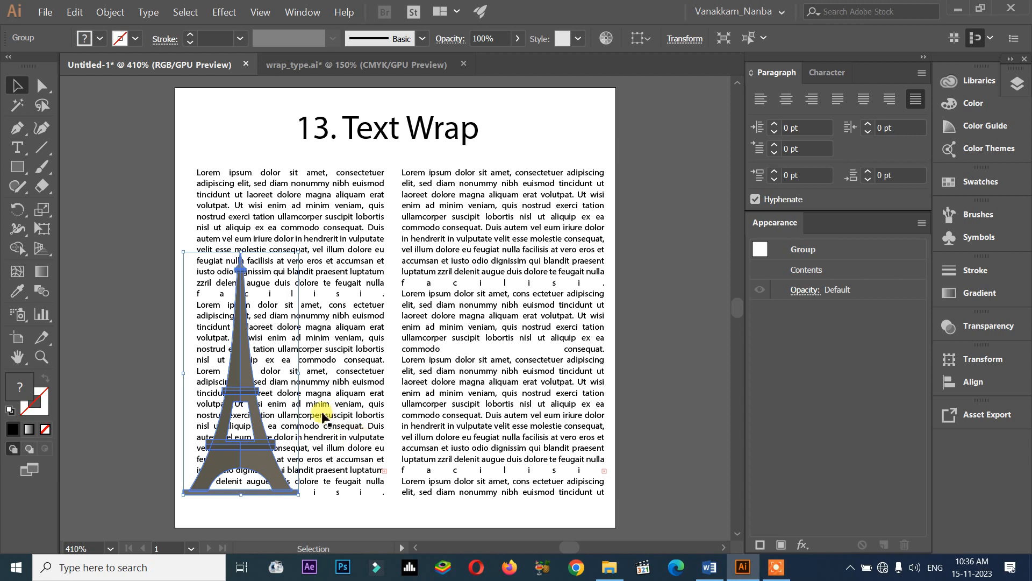
click(263, 129)
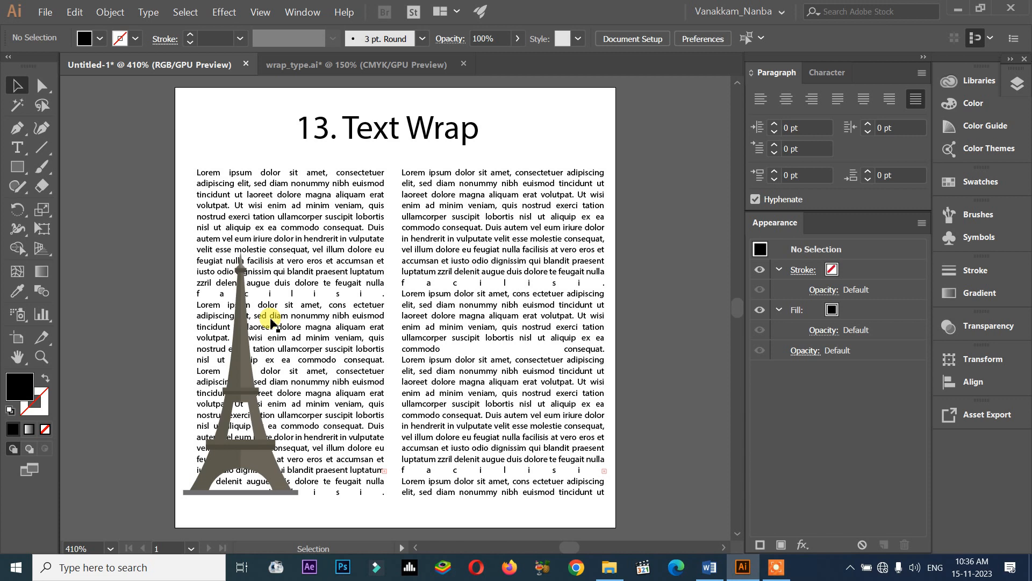
drag(245, 352, 203, 355)
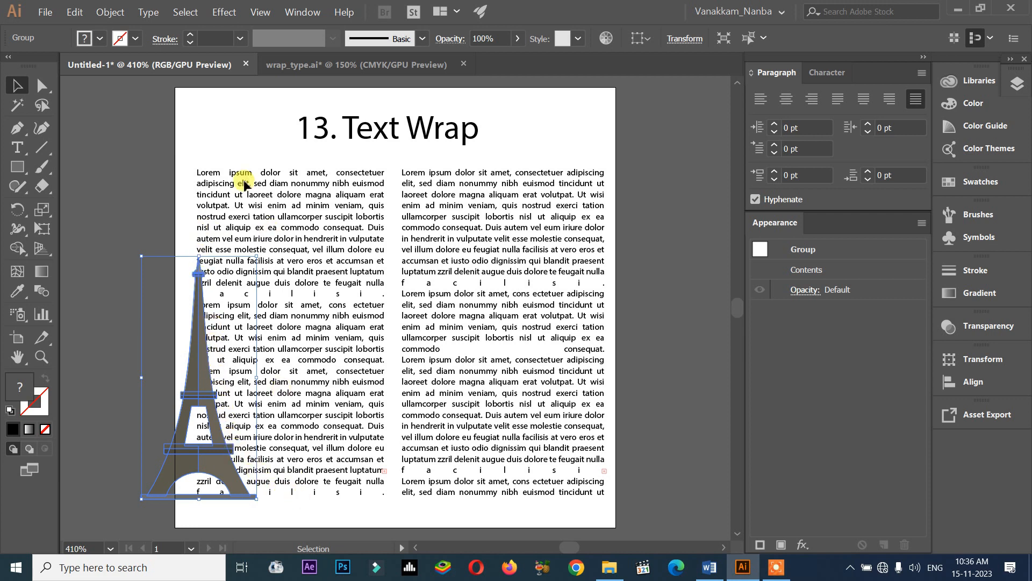
click(145, 265)
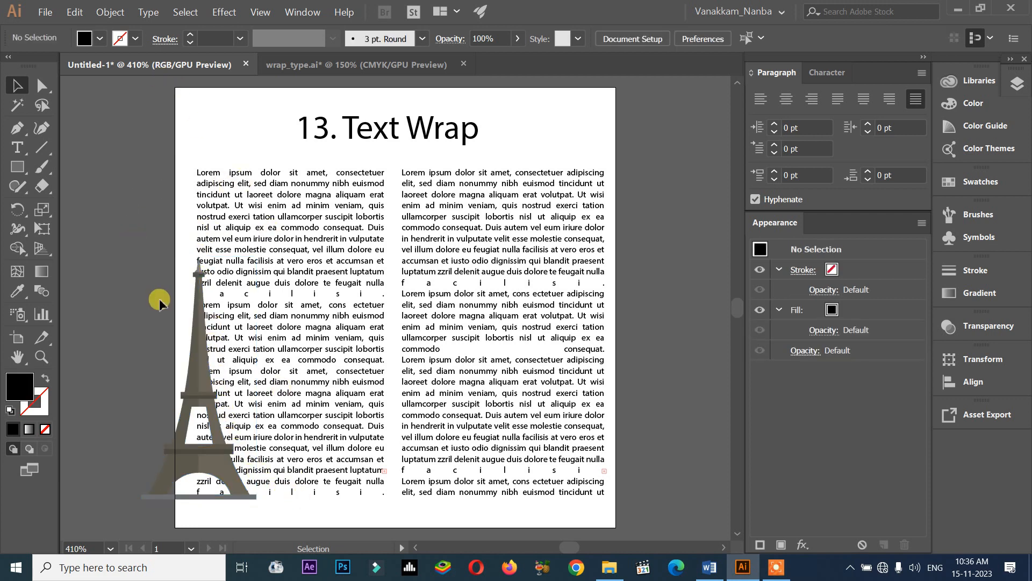
Try to push the text lines beside the tower's tip clear of it by inserting spaces at their beginnings.
double_click(215, 262)
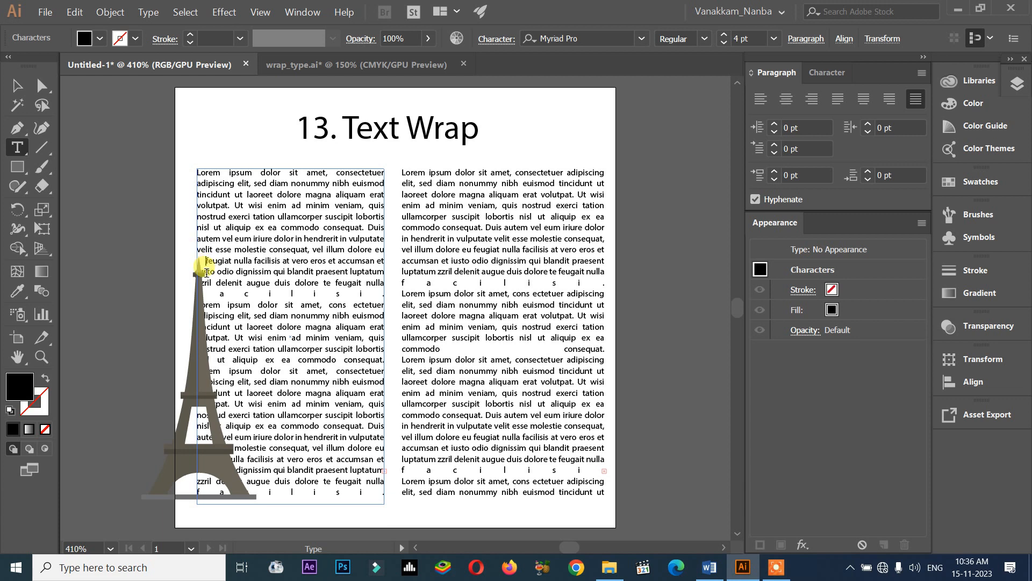
scroll(199, 261, up, 4)
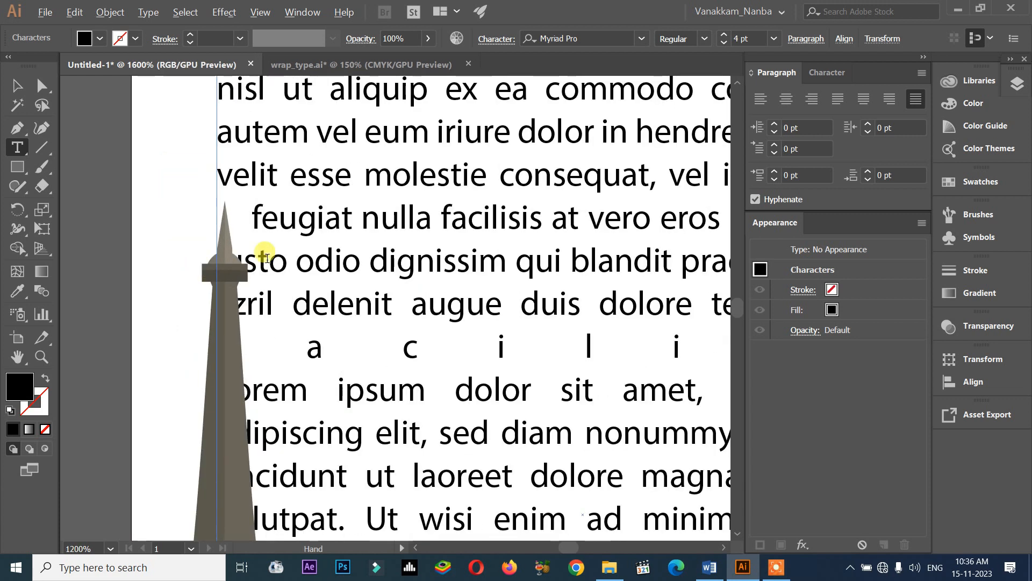
drag(265, 267, 212, 264)
click(234, 272)
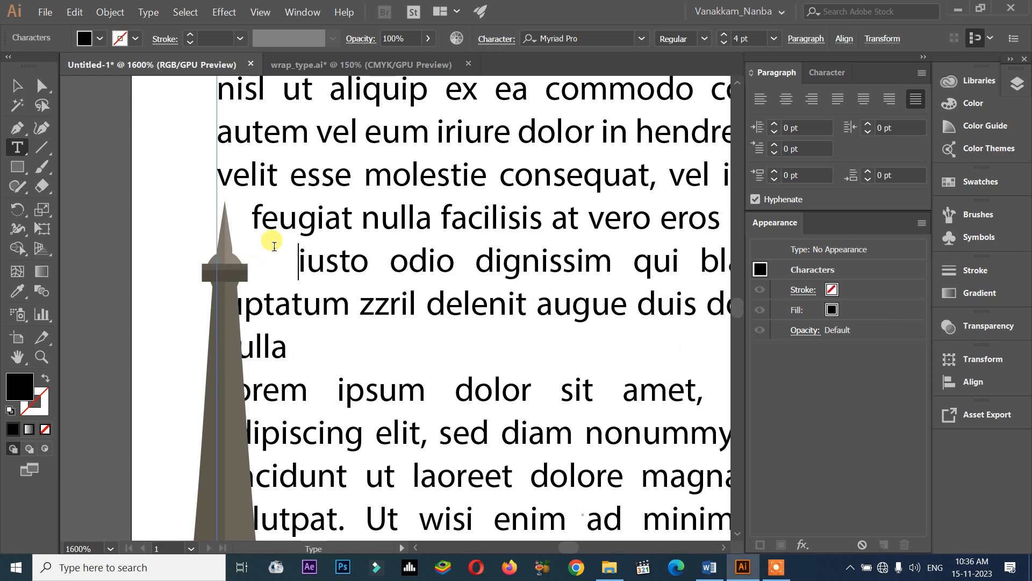
Undo the spaces inserted in the lines beside the tower's tip.
key(Escape)
key(ctrl+z)
key(ctrl+z)
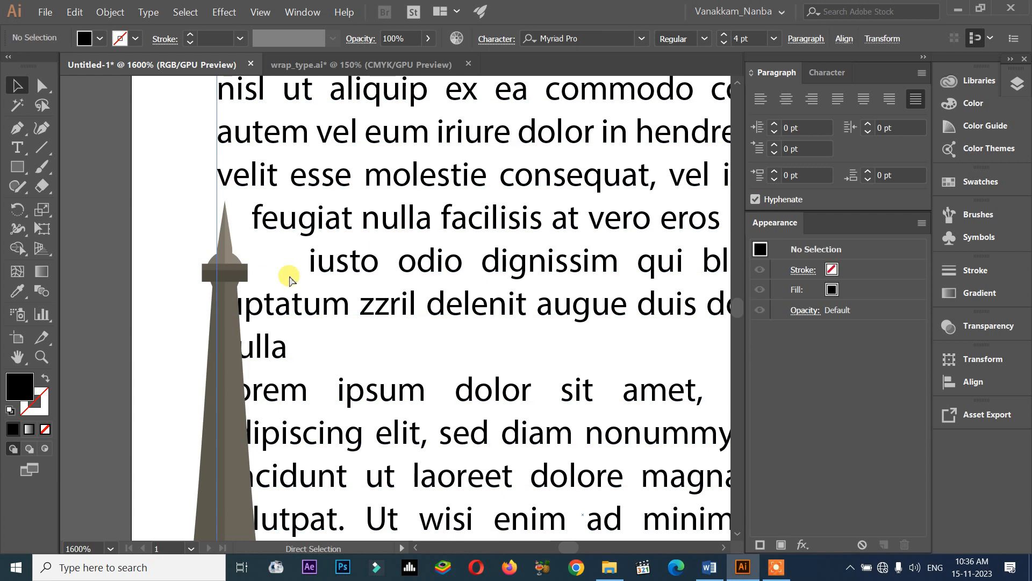
key(ctrl+z)
scroll(323, 293, down, 4)
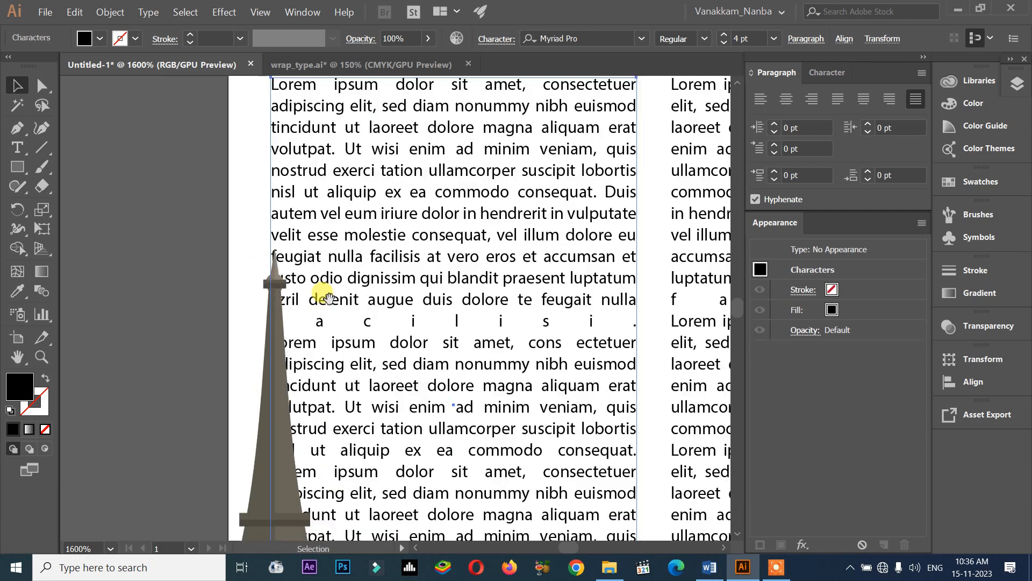
Apply text wrap to the Eiffel Tower and the left text column together so the lines flow around the tower.
click(180, 332)
drag(175, 237, 369, 438)
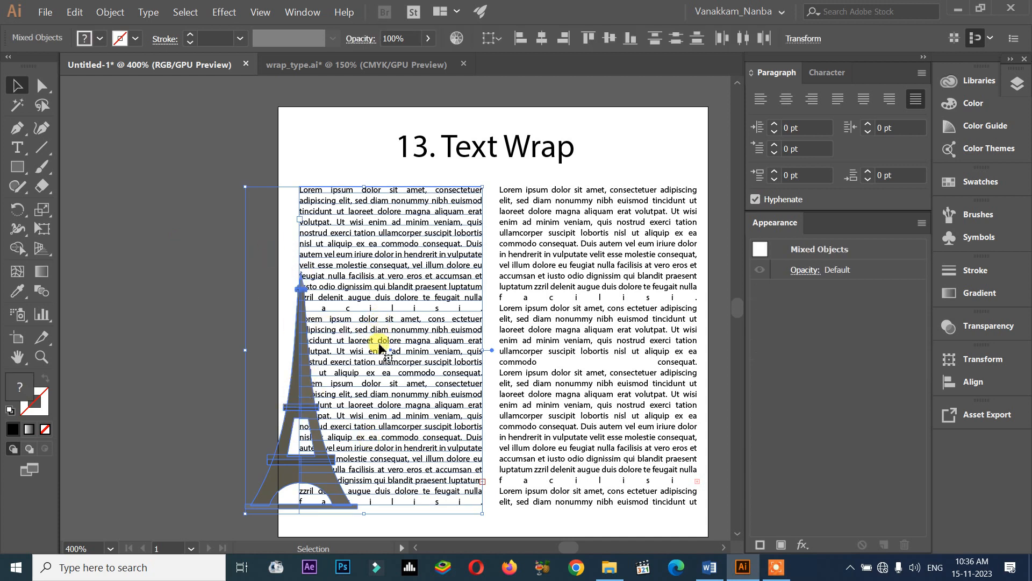
click(115, 18)
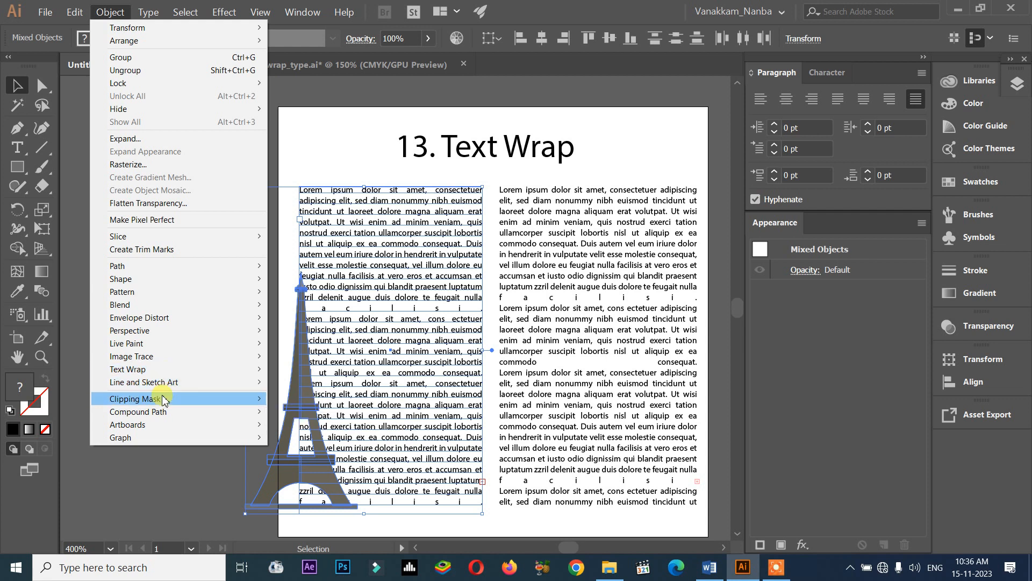
mouse_move(124, 371)
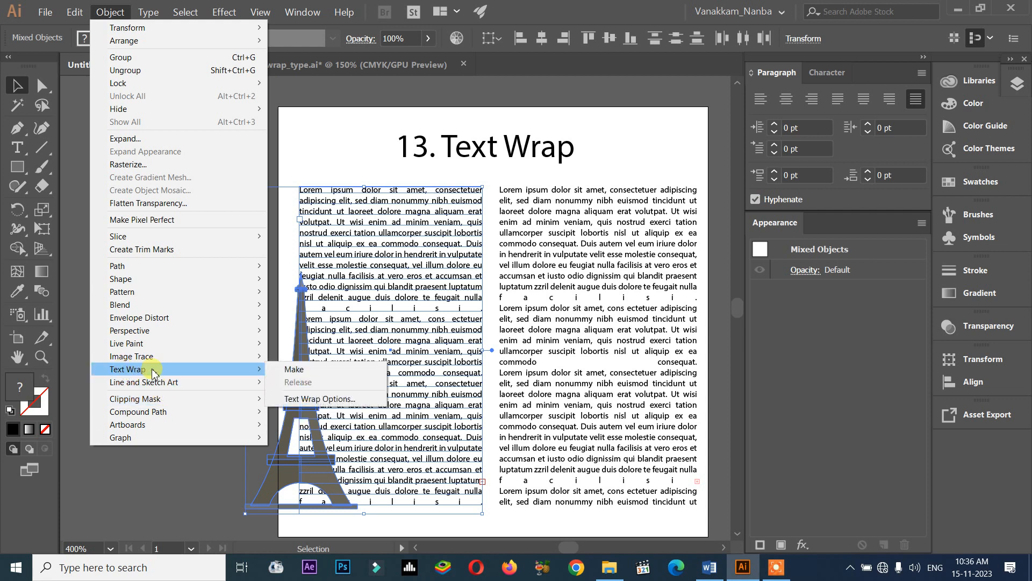
click(286, 371)
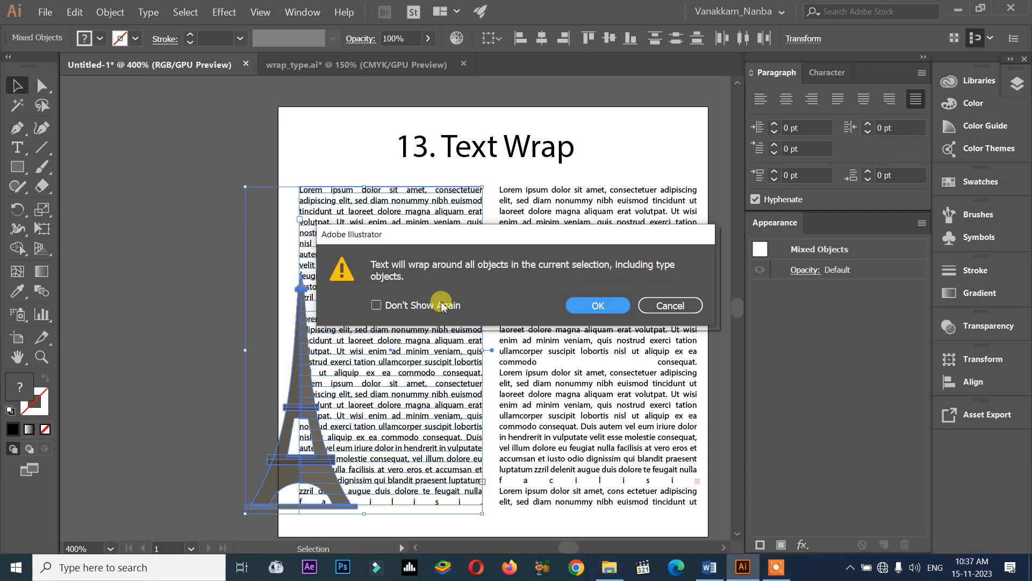
click(600, 306)
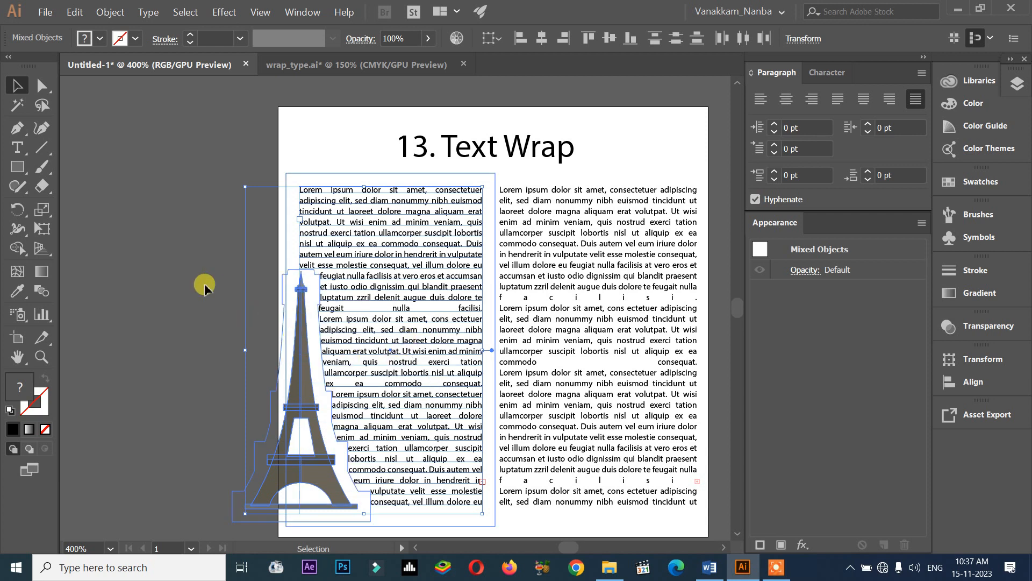
click(143, 273)
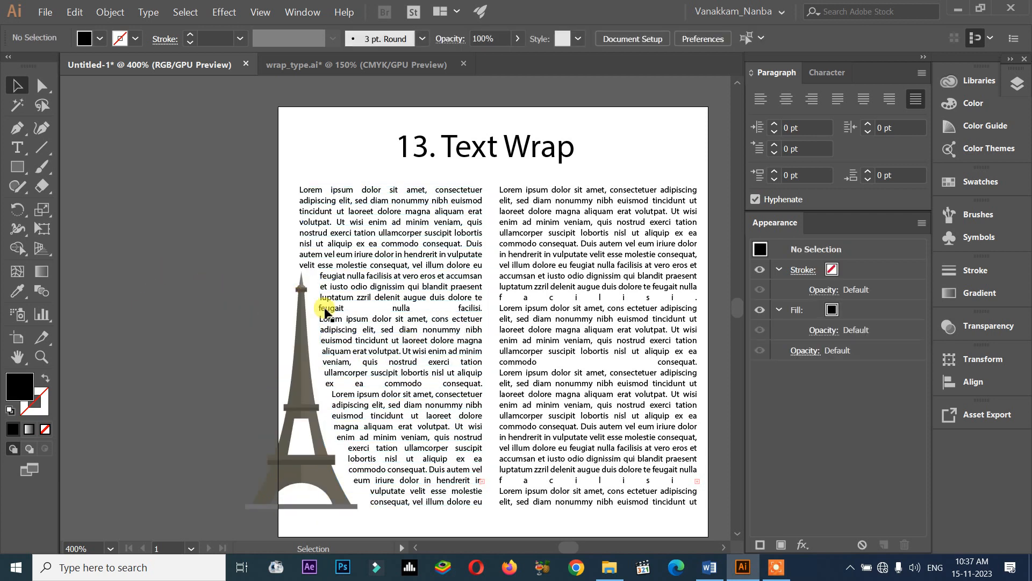
Examine the wrap boundary around the Eiffel Tower and how the left column's lines follow it from tip to base.
scroll(322, 318, up, 1)
scroll(321, 318, down, 1)
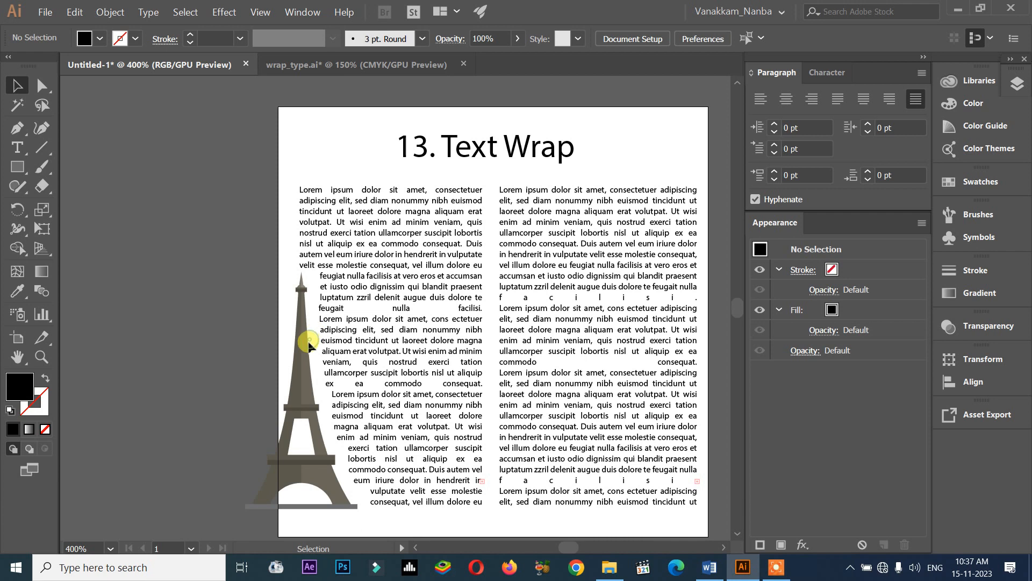
click(304, 357)
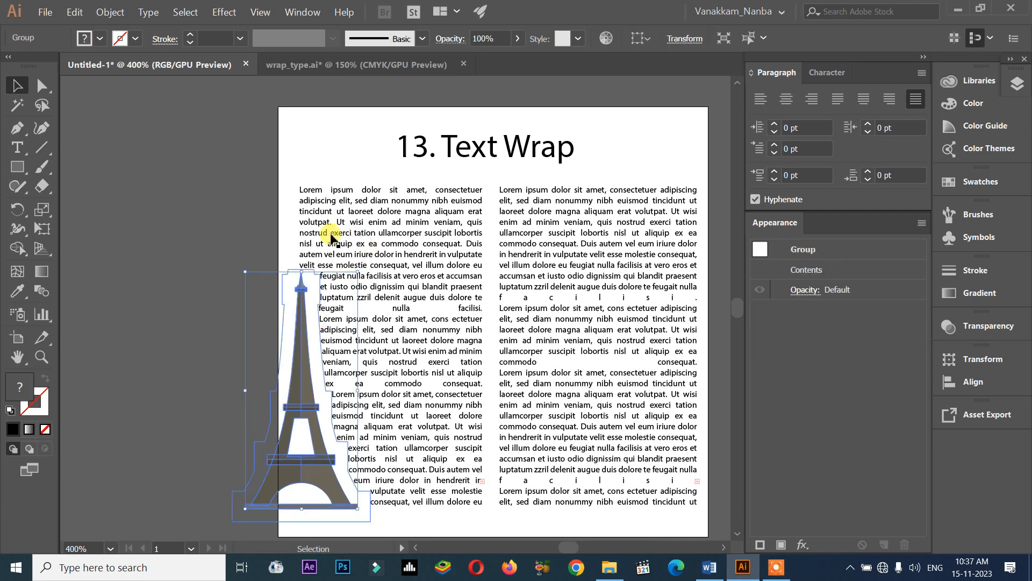
scroll(304, 322, up, 3)
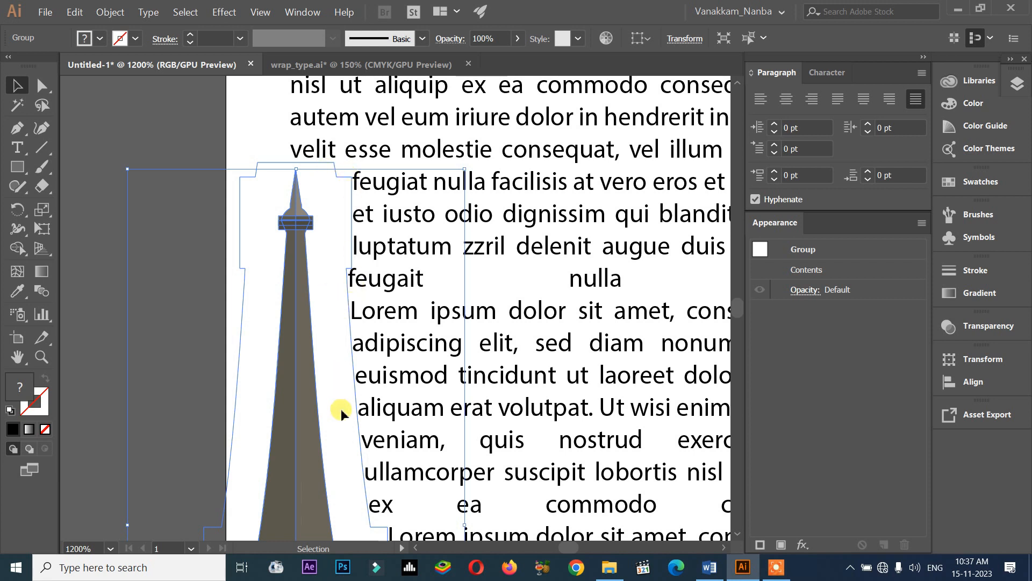
scroll(341, 409, down, 2)
scroll(410, 293, down, 1)
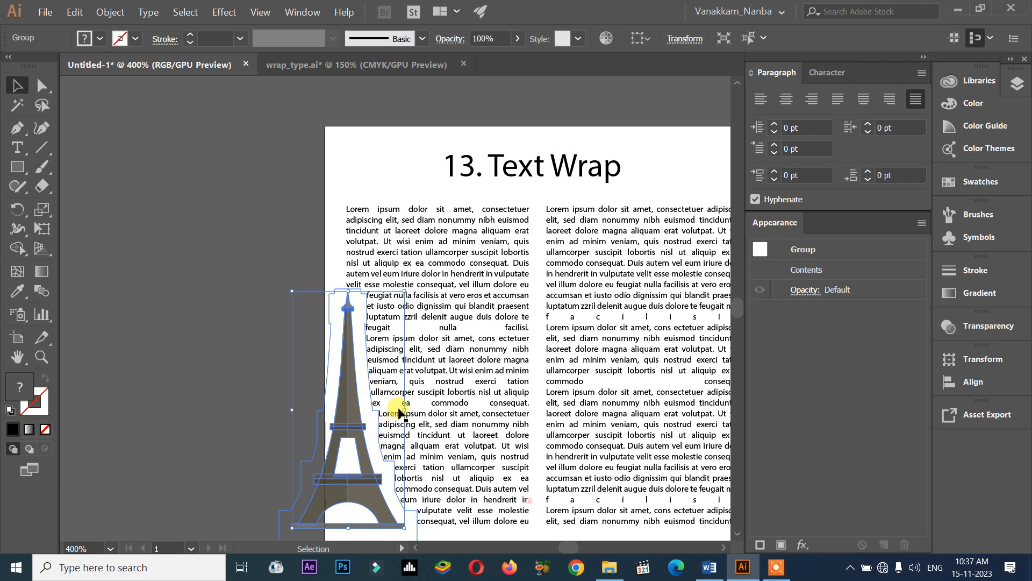
scroll(398, 409, down, 1)
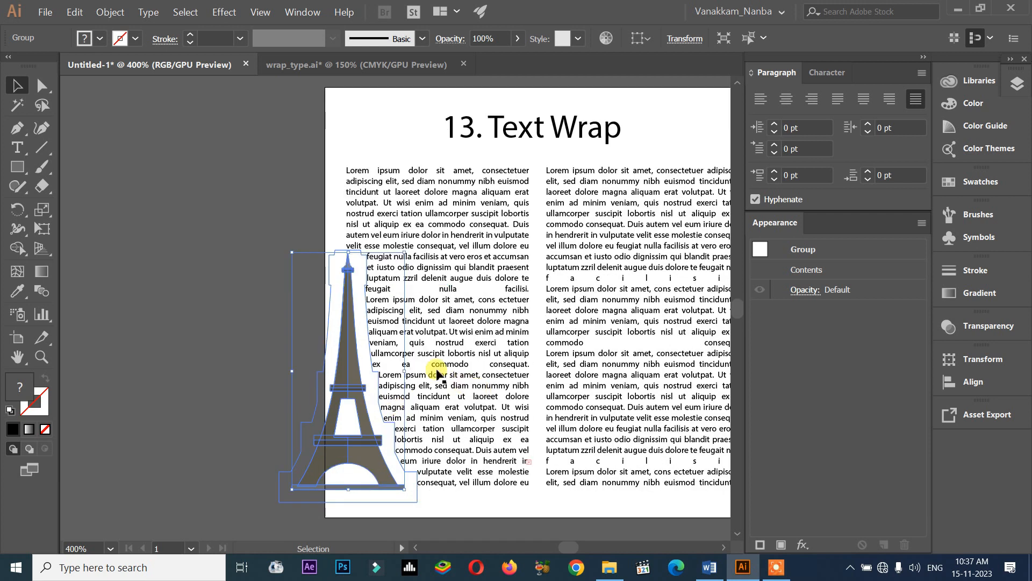
click(225, 358)
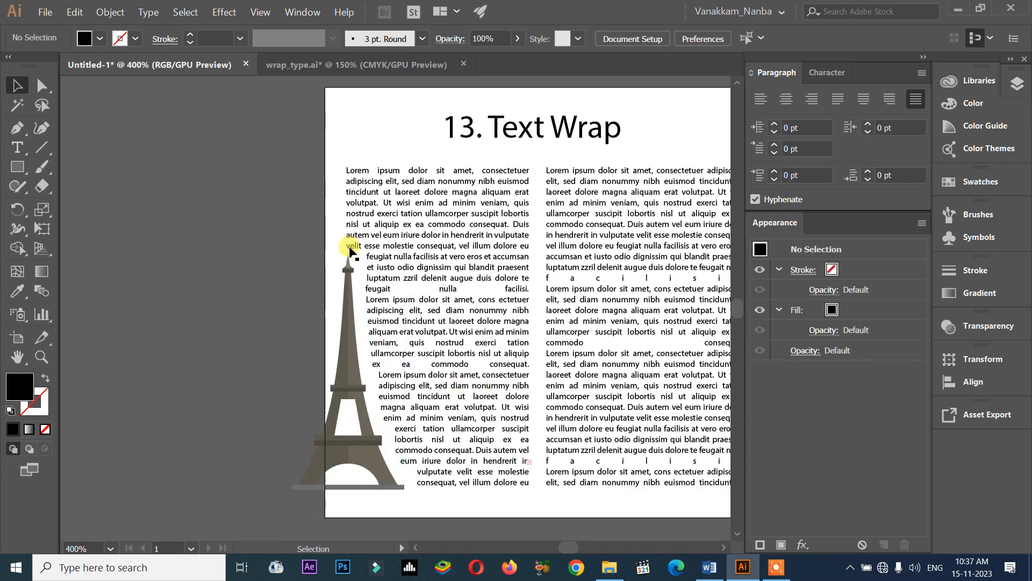
right_click(408, 251)
click(250, 234)
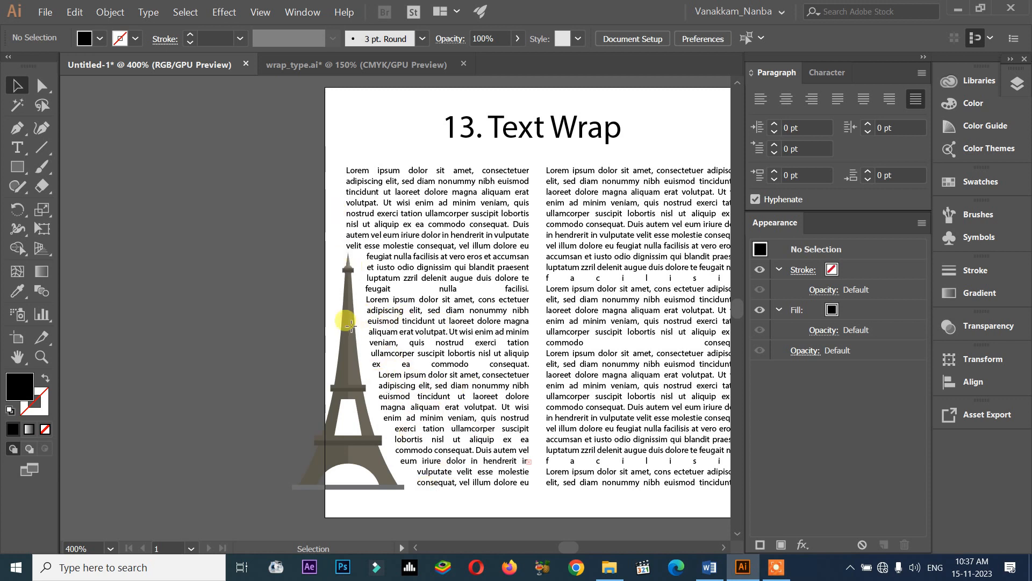
click(350, 329)
click(212, 296)
click(343, 356)
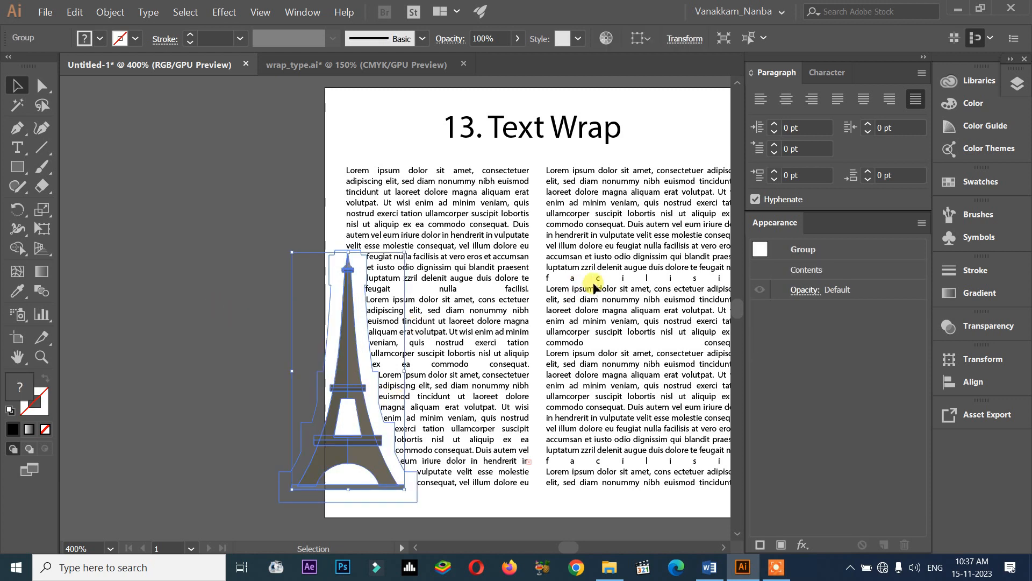
Move the second text column away from the first so that it extends partly beyond the artboard's right edge.
click(598, 308)
key(ctrl+minus)
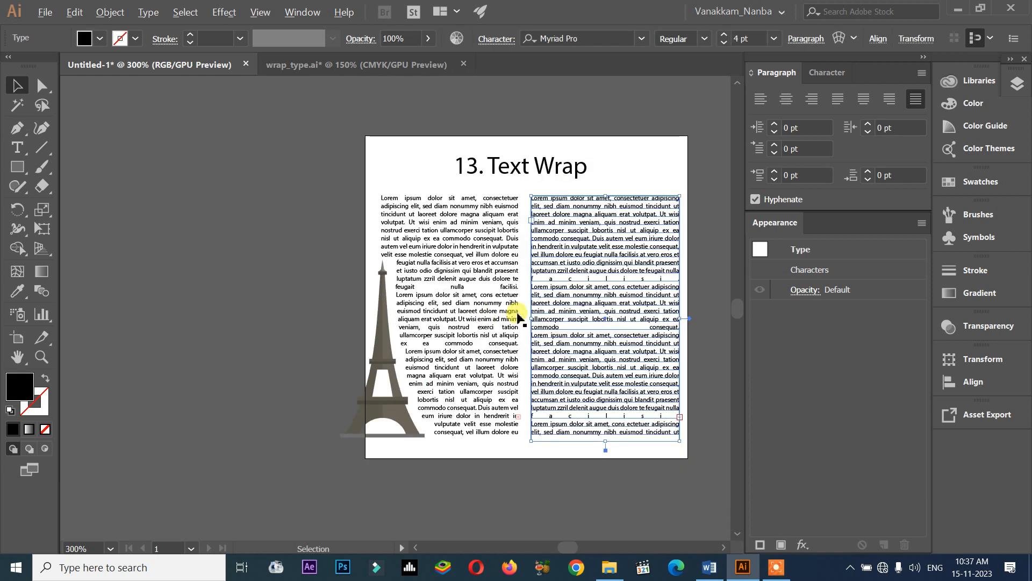
drag(449, 315, 443, 317)
drag(535, 329, 602, 329)
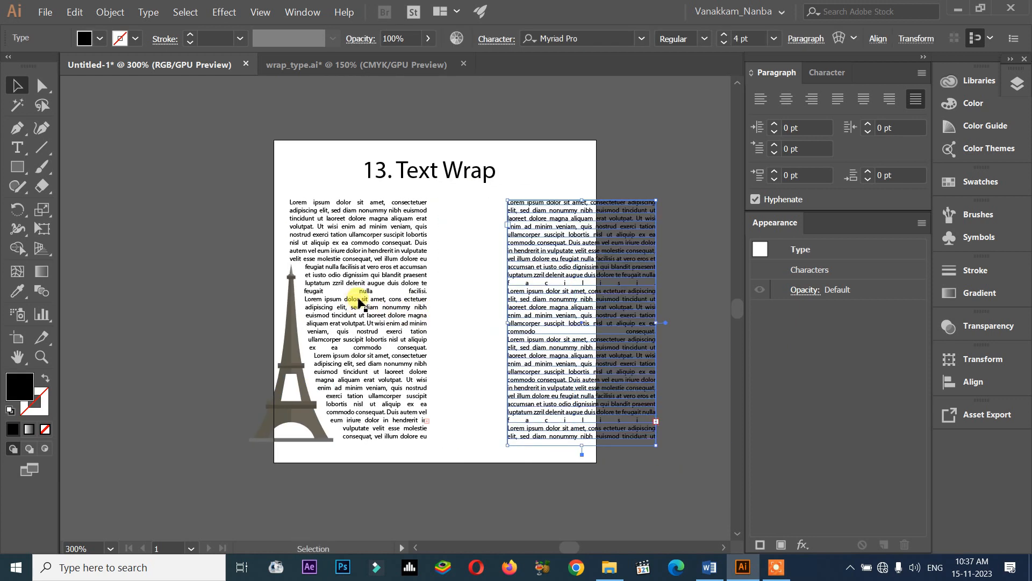
click(368, 302)
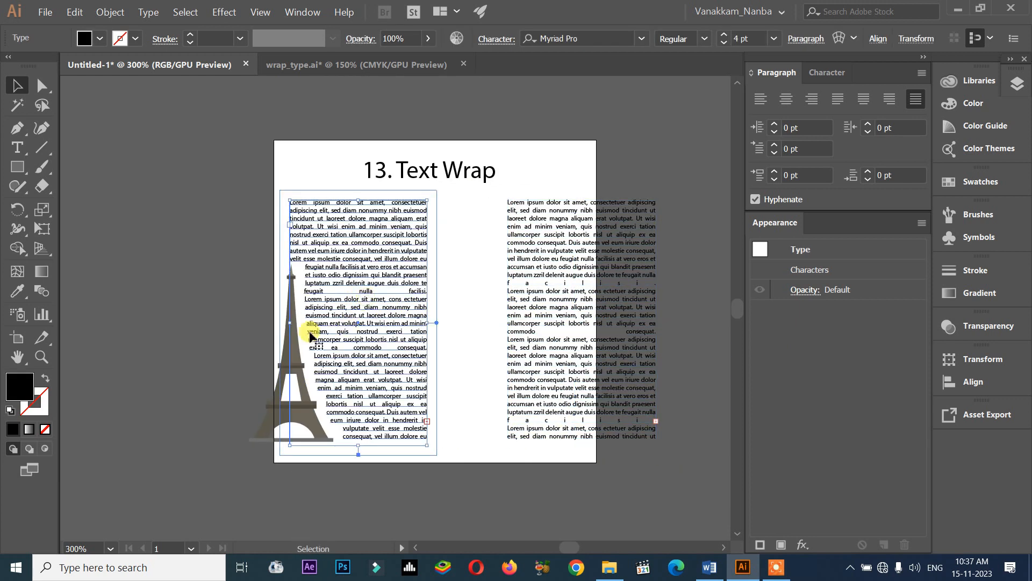
click(349, 325)
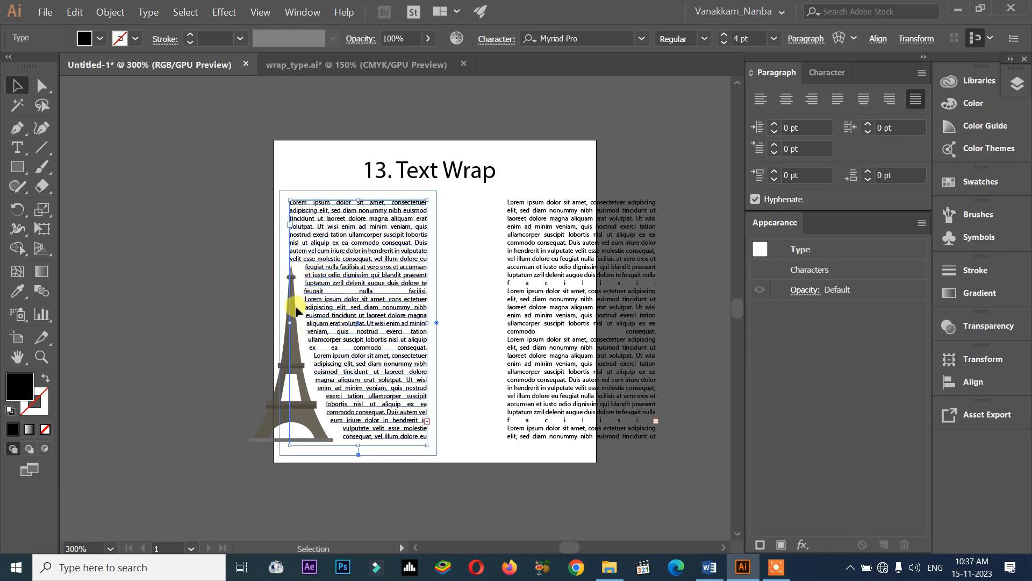
click(248, 307)
click(288, 343)
click(206, 295)
Copy the Statue of Liberty from wrap_type.ai into Untitled-1 and place it, scaled down, over the upper right edge of the left text column.
click(389, 64)
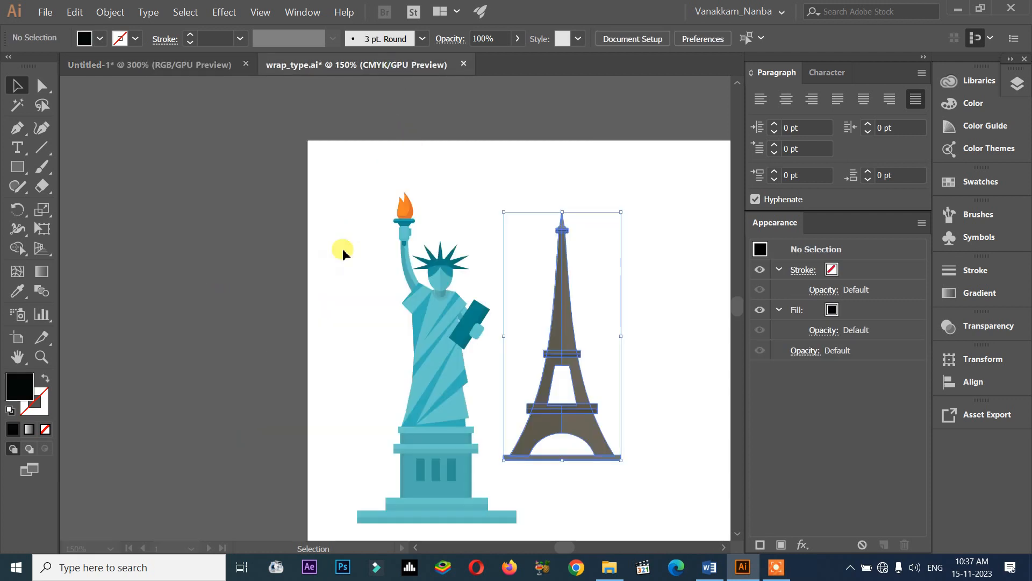
drag(435, 306, 400, 274)
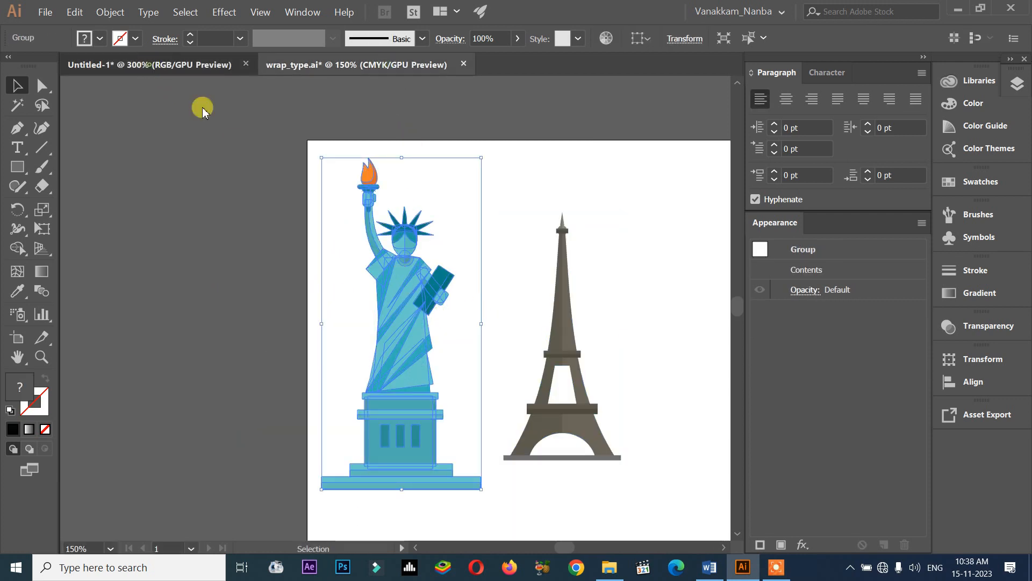
click(149, 64)
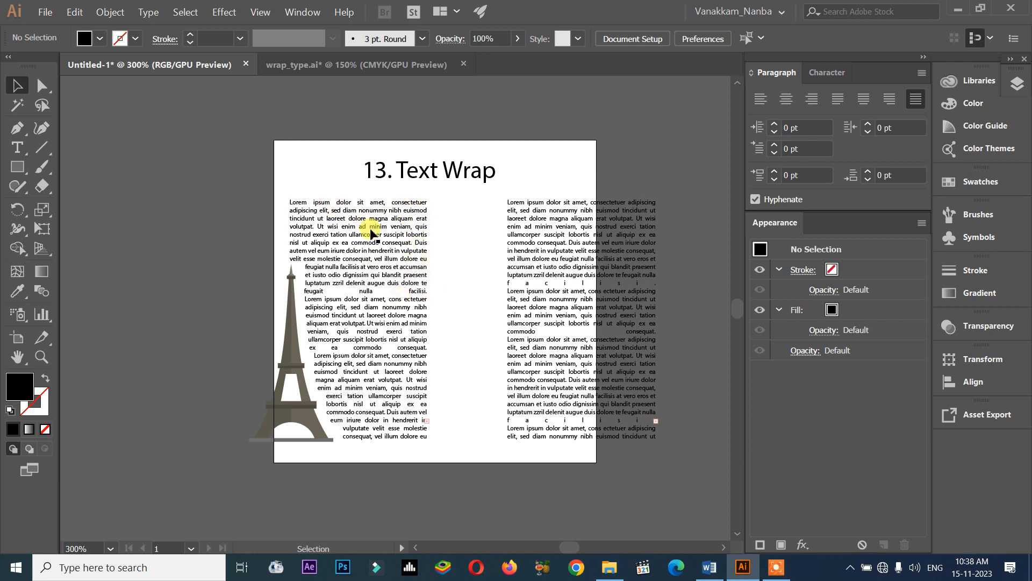
click(388, 64)
drag(404, 272, 375, 240)
drag(418, 398, 391, 261)
drag(499, 505, 433, 285)
scroll(433, 269, up, 2)
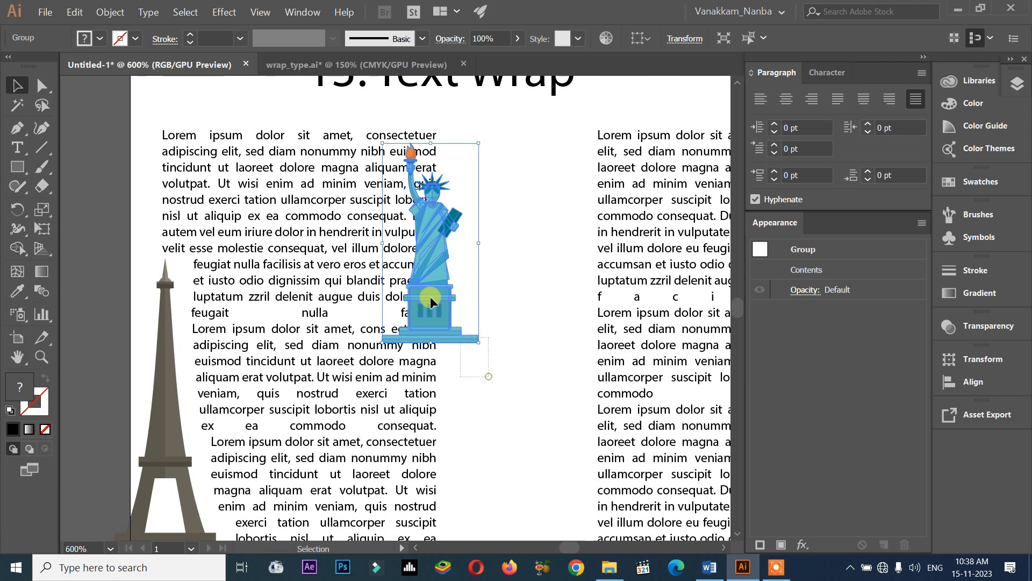
shift+click(339, 203)
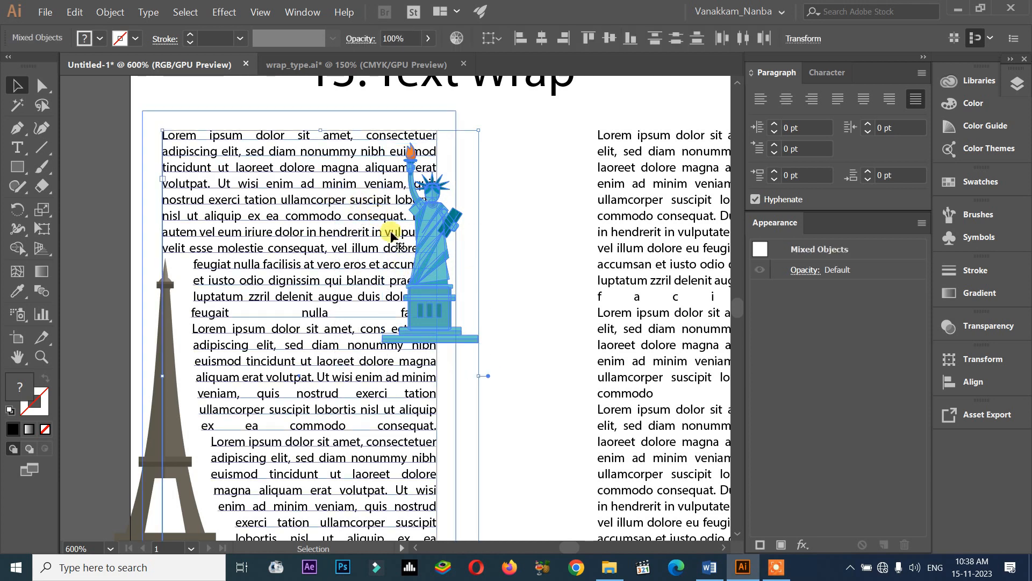
click(110, 12)
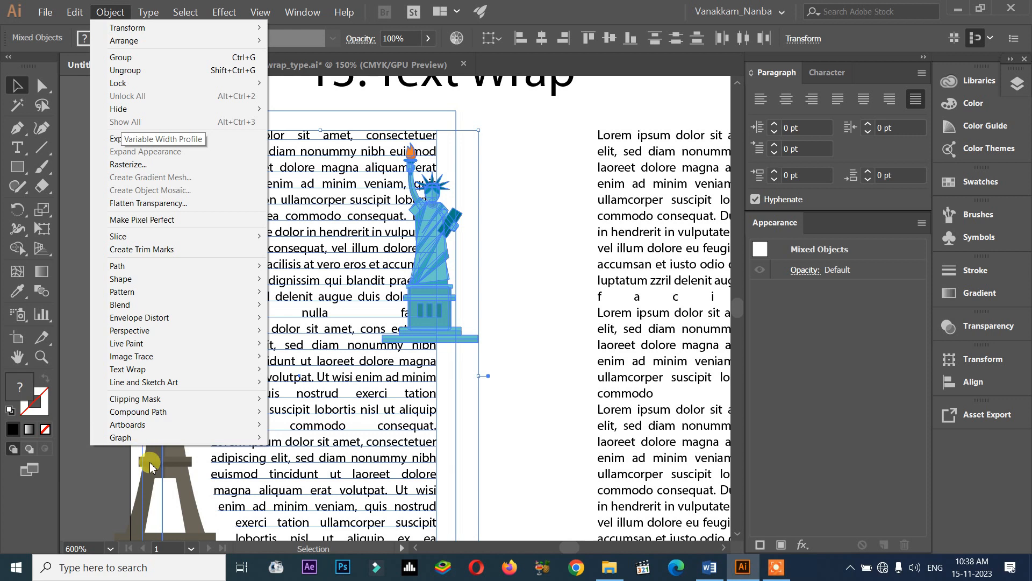
mouse_move(150, 370)
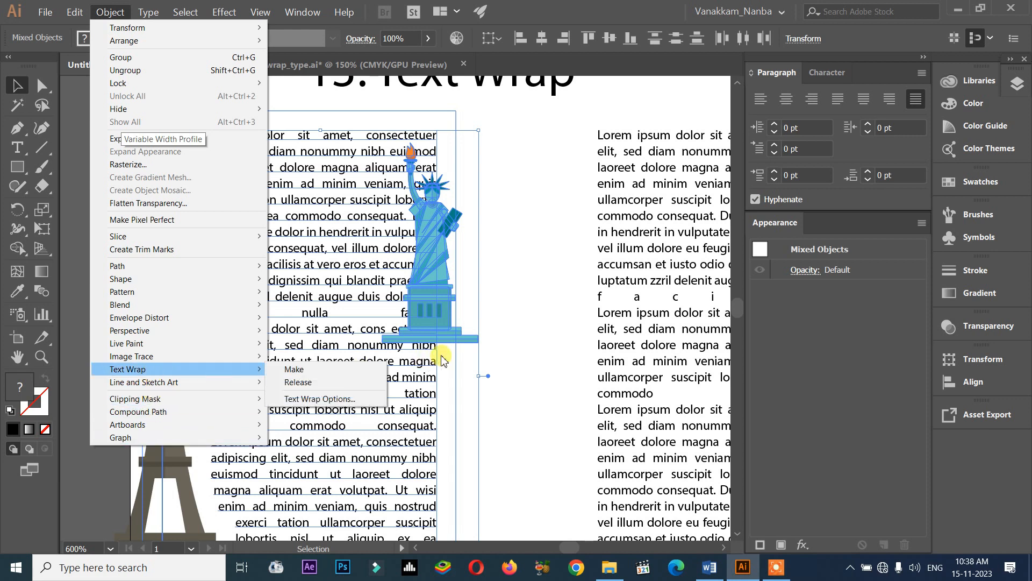
click(495, 346)
click(495, 345)
Apply text wrap to the Statue of Liberty alone so the left column's text flows around it.
click(433, 315)
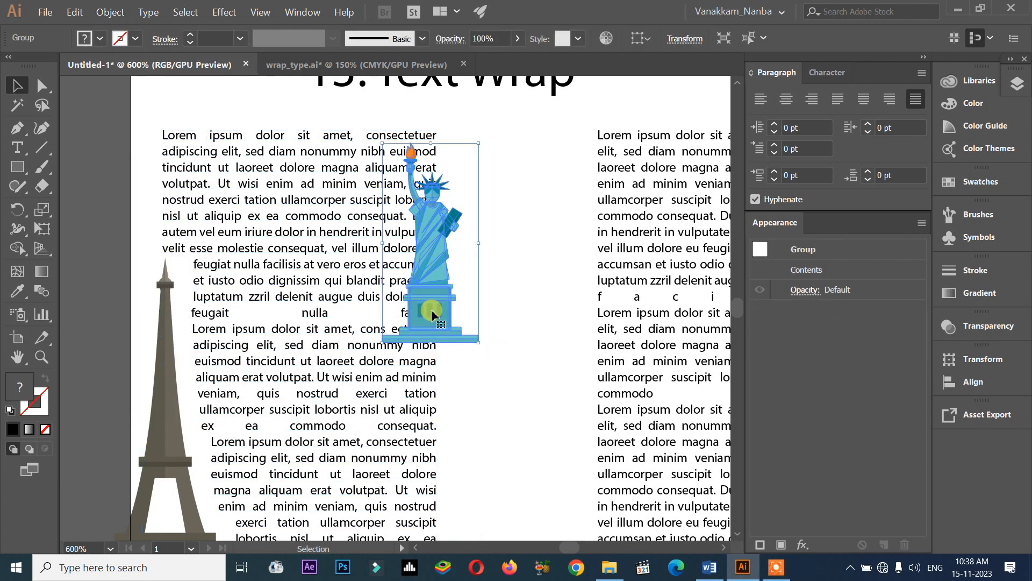
click(108, 15)
mouse_move(183, 374)
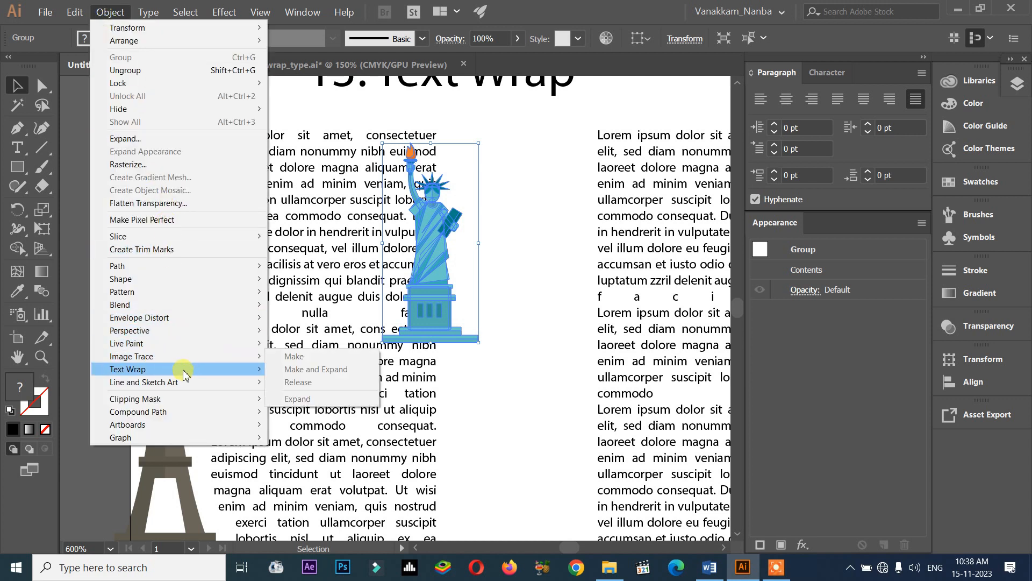
click(288, 371)
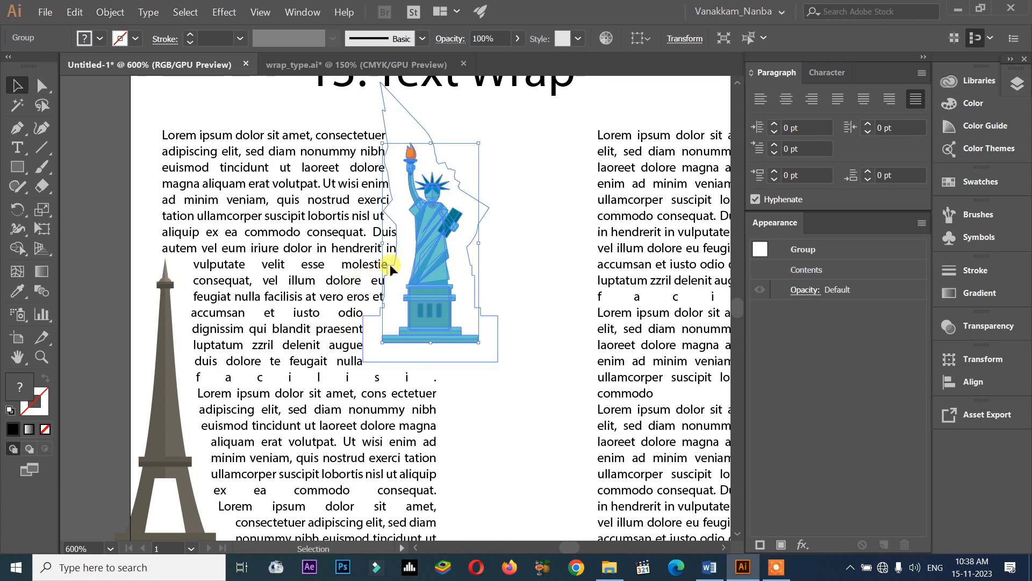
Examine how the left column's text flows between the Eiffel Tower and the Statue of Liberty, and inspect the statue's wrap boundary.
click(324, 298)
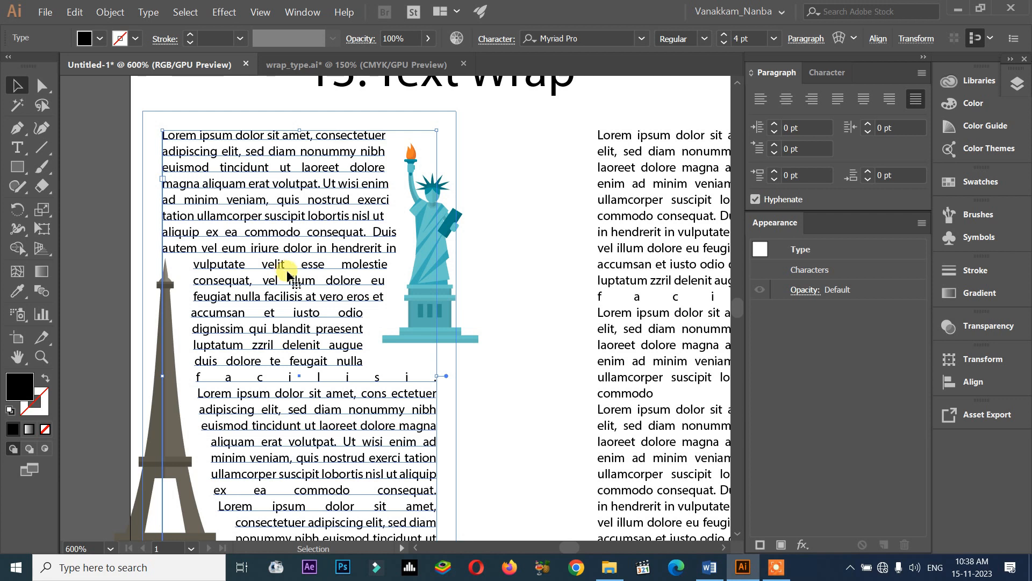
scroll(336, 344, down, 1)
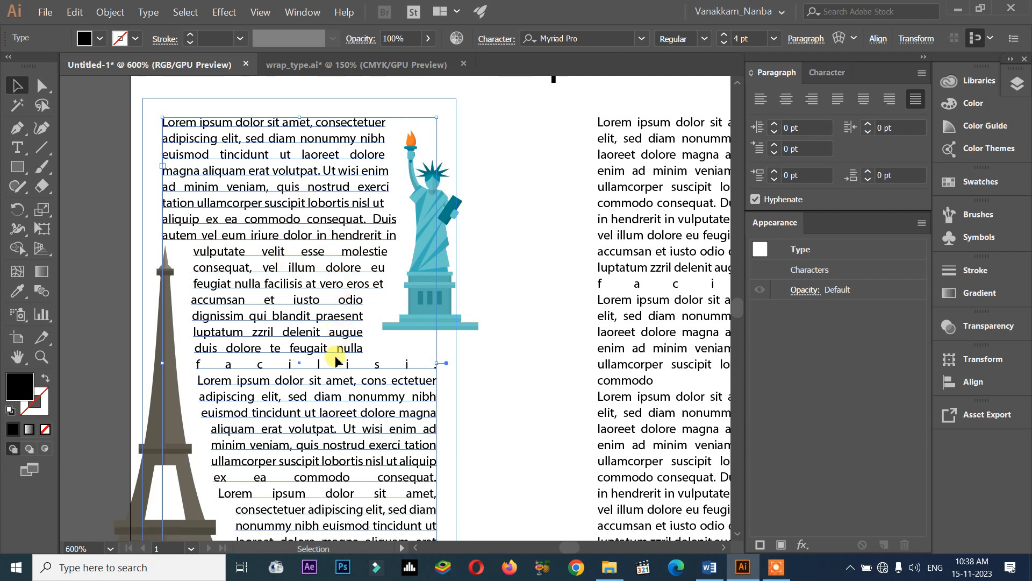
click(497, 388)
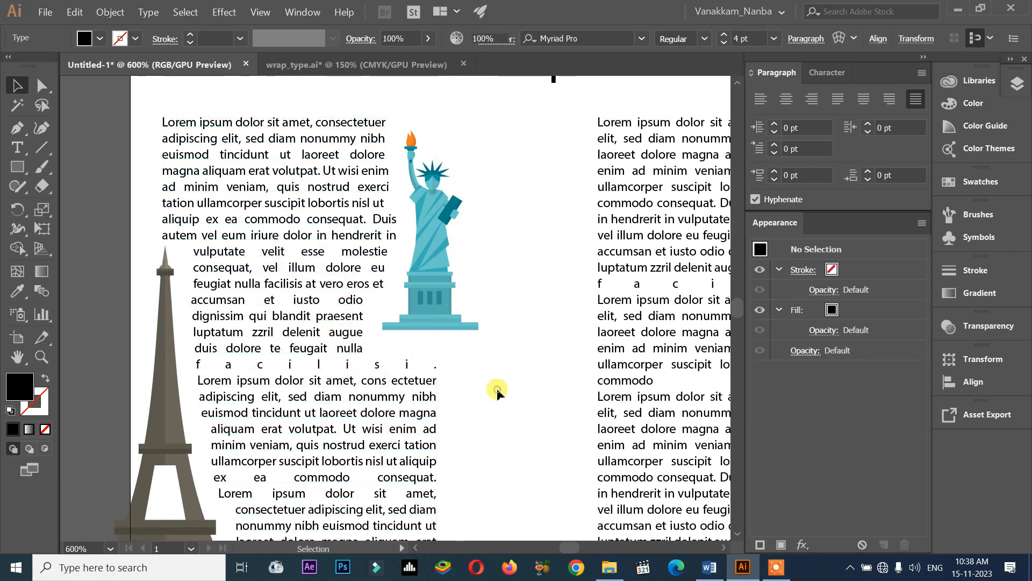
key(ctrl+alt+0)
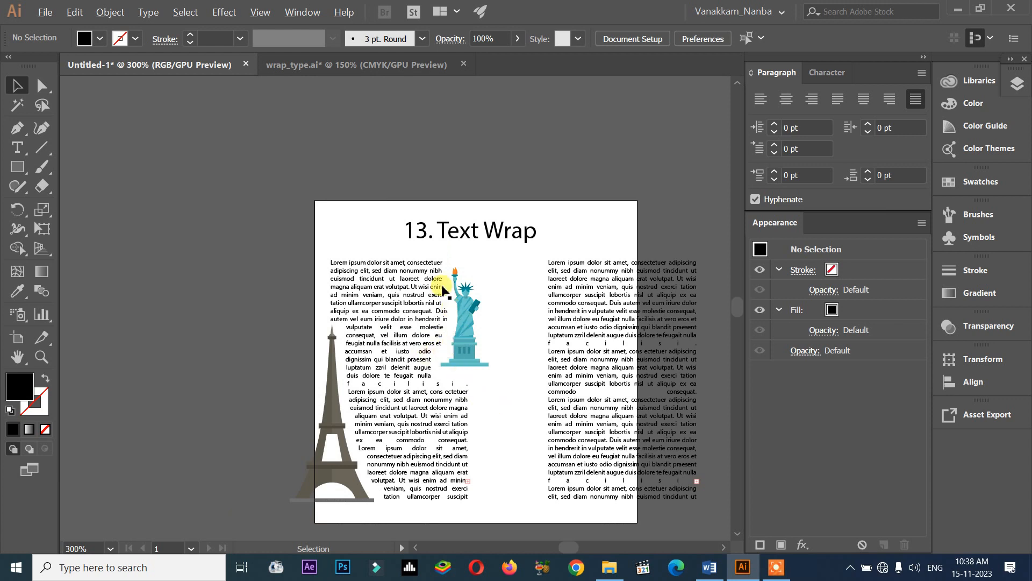
scroll(456, 271, up, 2)
scroll(449, 239, up, 2)
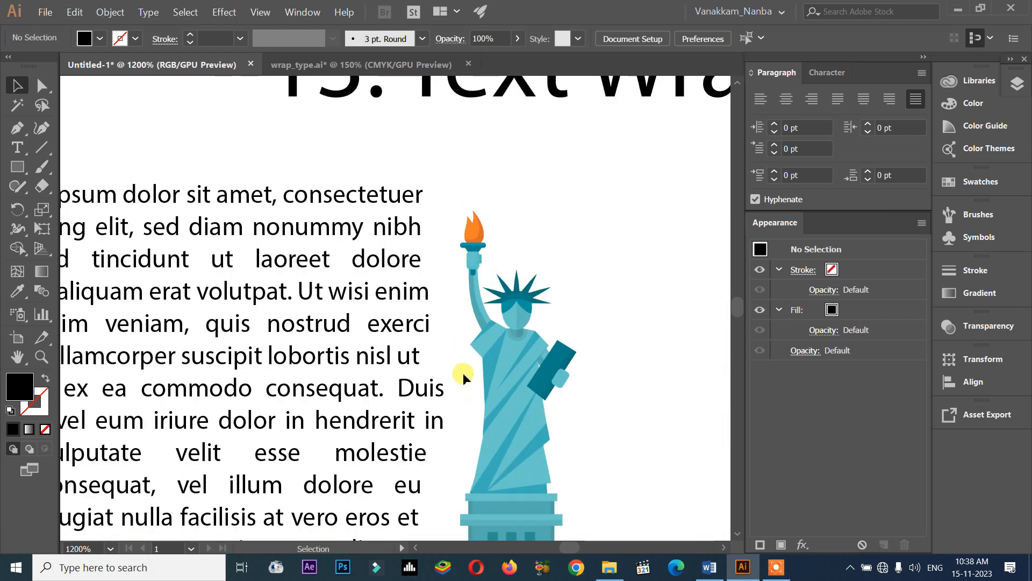
scroll(459, 399, down, 2)
drag(457, 430, 432, 263)
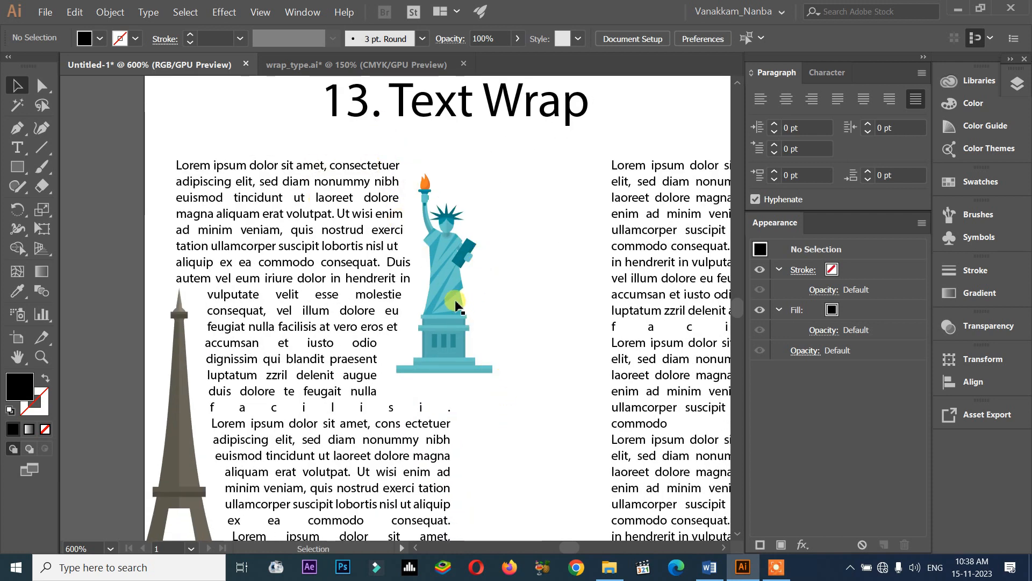
click(448, 273)
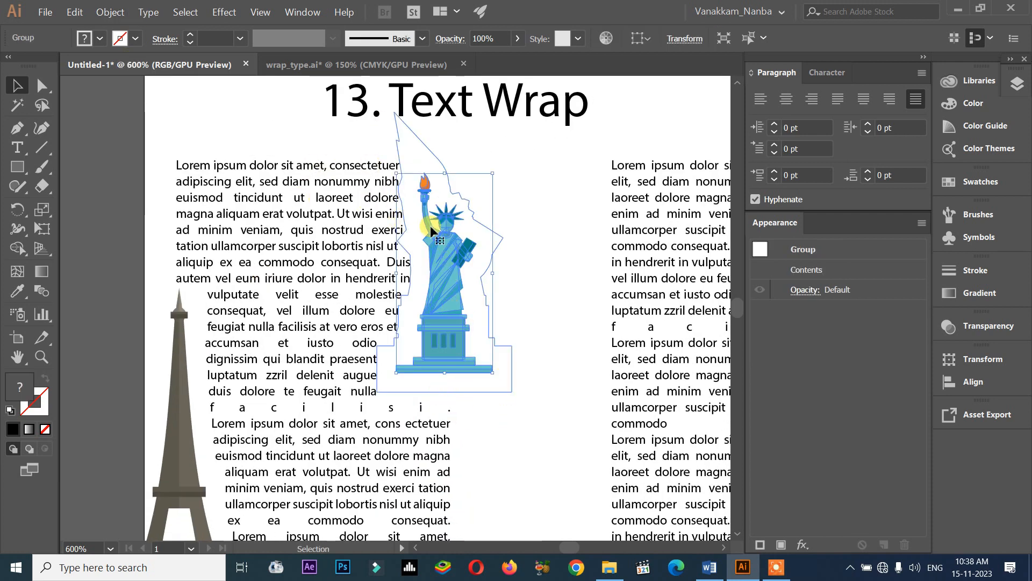
Release the text wrap on the Statue of Liberty, and apply text wrap to it again.
click(522, 246)
click(456, 240)
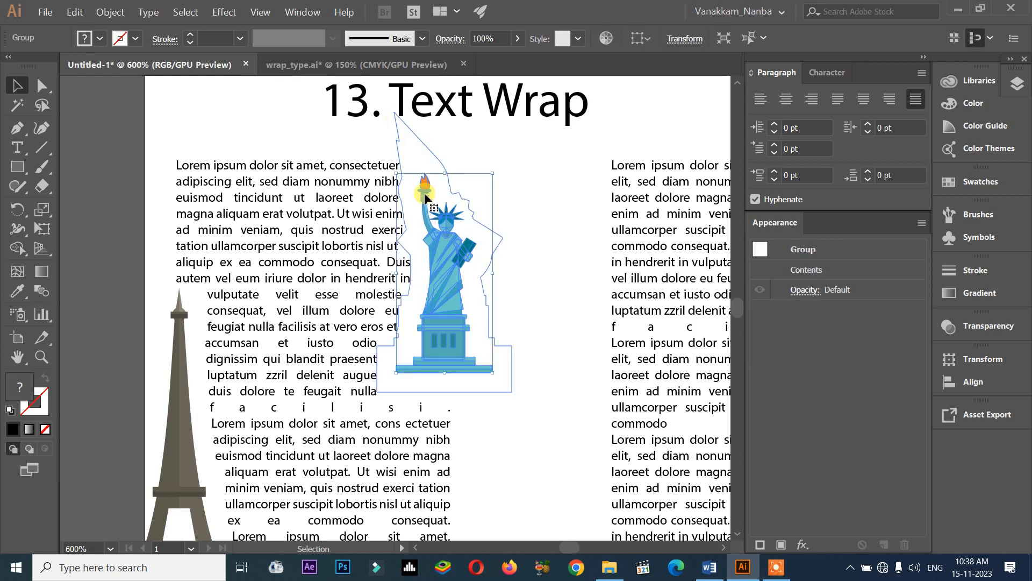
click(108, 18)
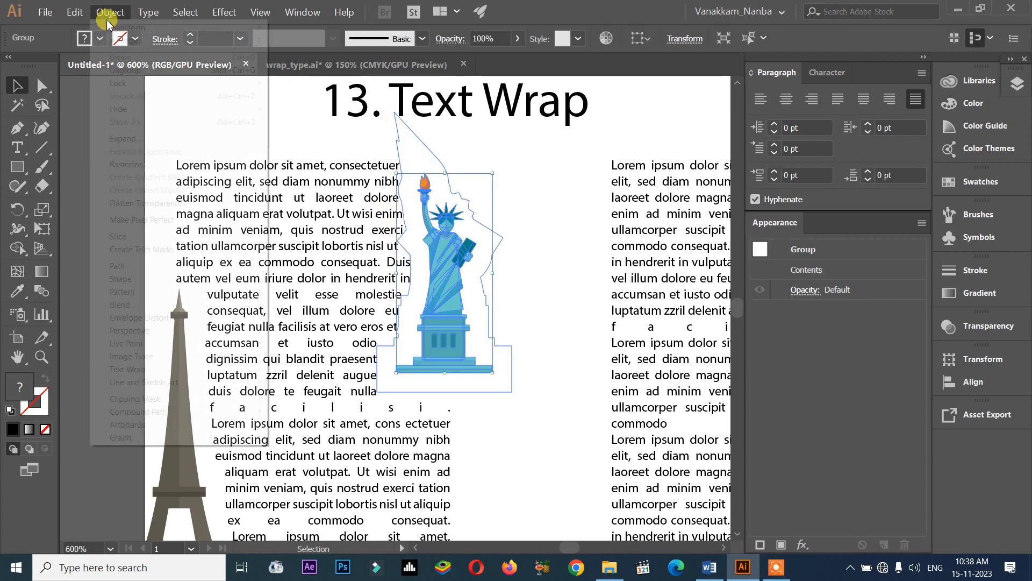
mouse_move(164, 371)
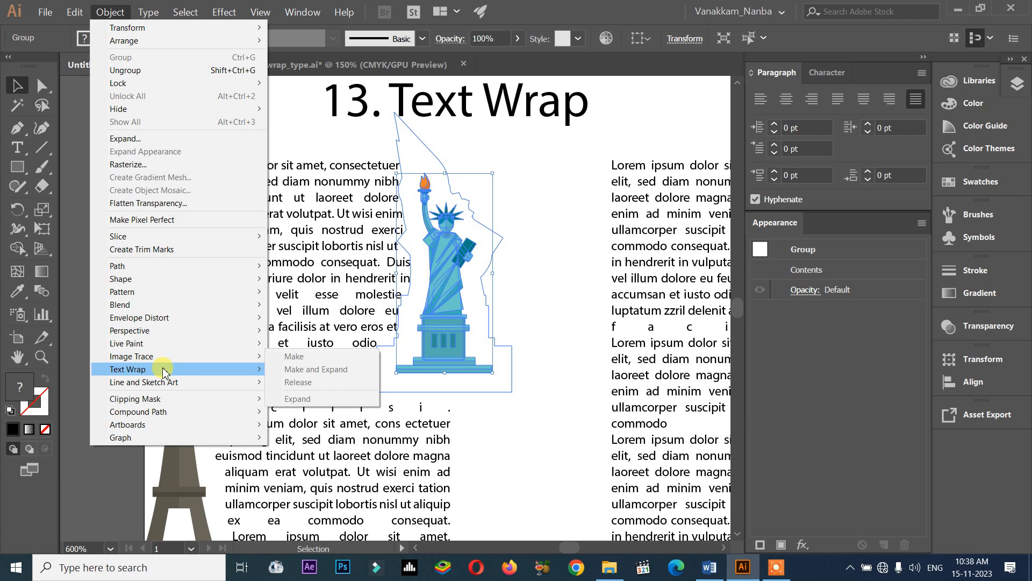
mouse_move(224, 370)
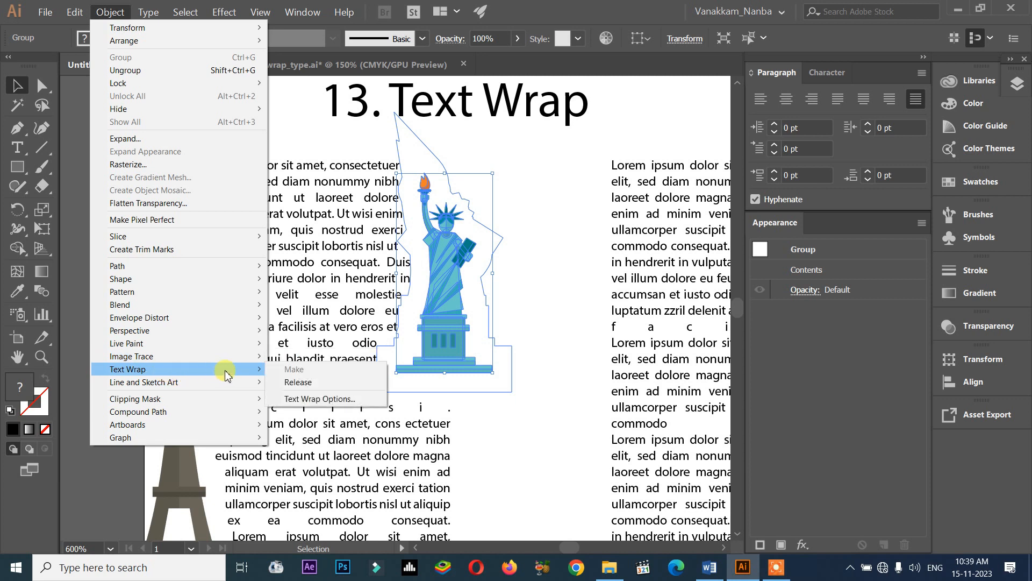
click(299, 382)
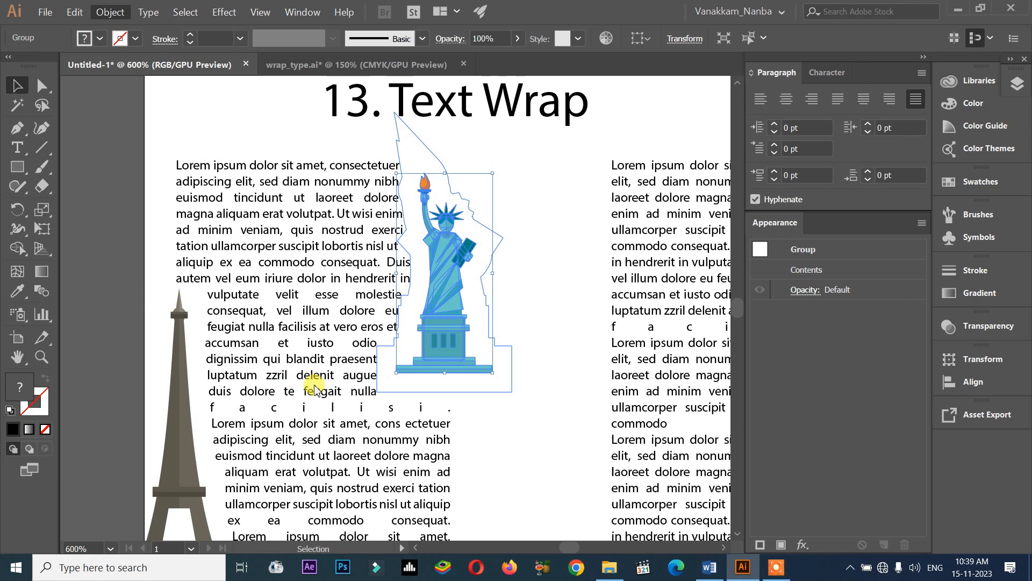
click(102, 12)
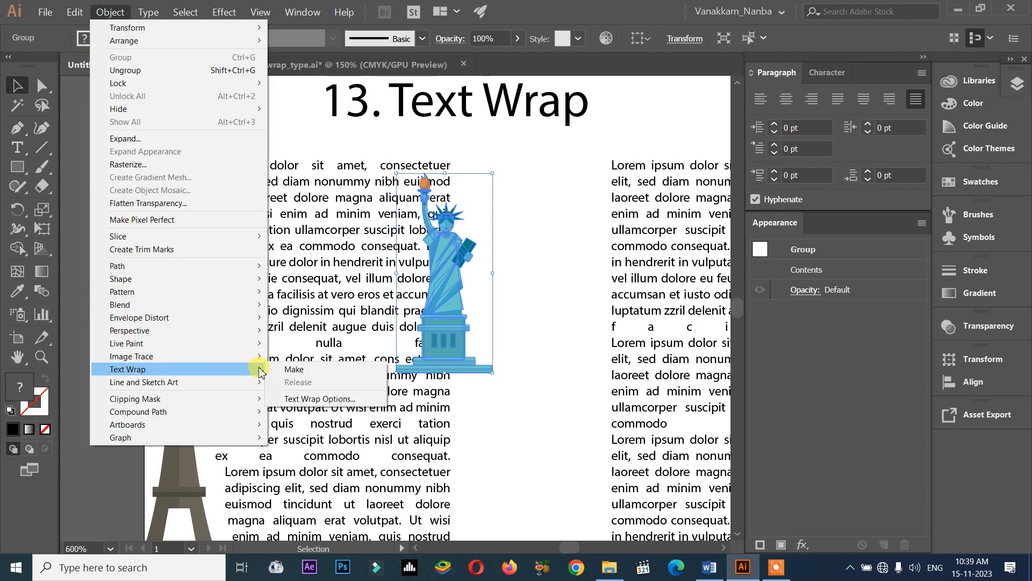
click(281, 369)
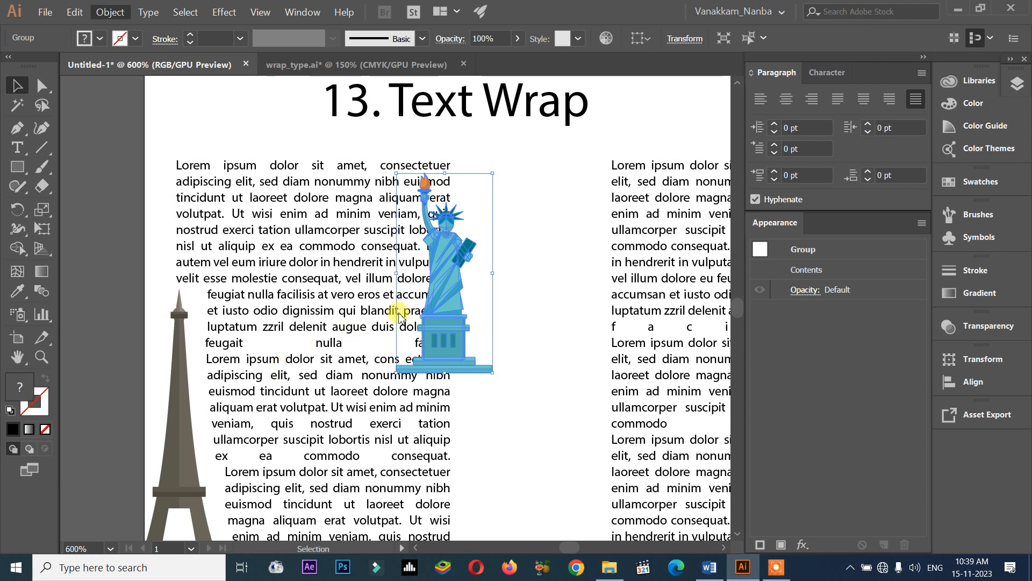
Set the Statue of Liberty's text wrap offset to 3 pt with the preview enabled.
click(108, 17)
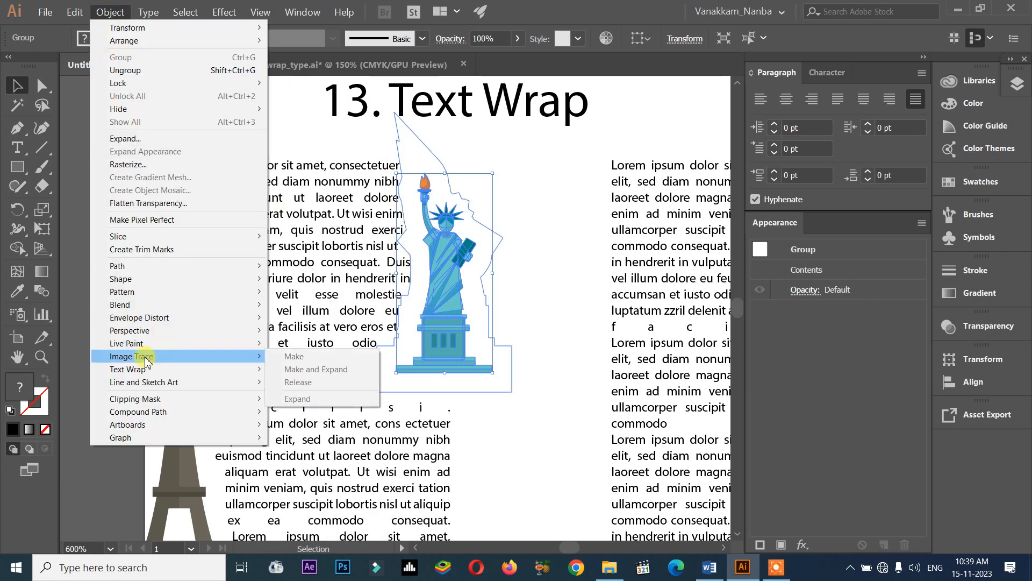
mouse_move(246, 369)
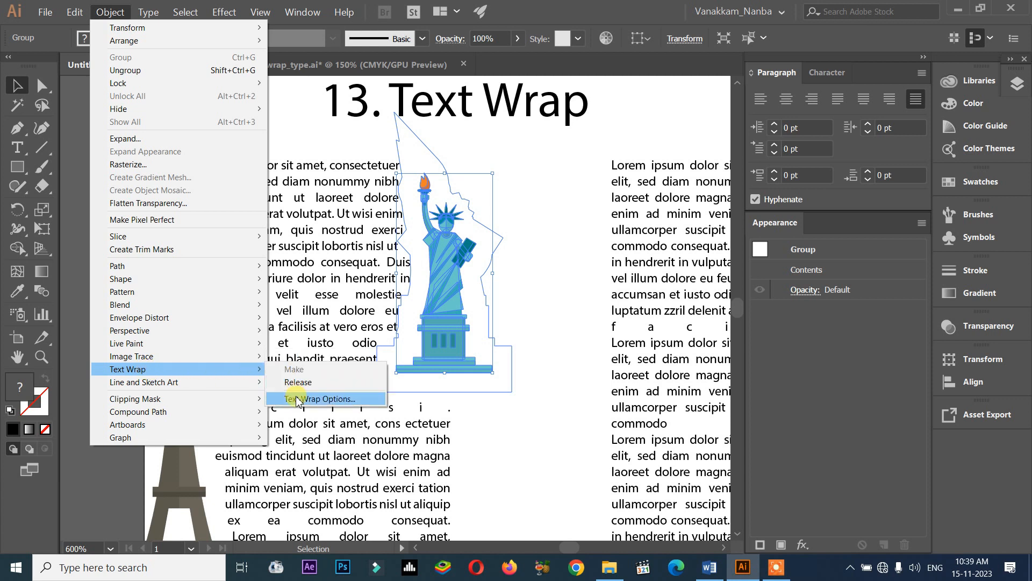
click(369, 404)
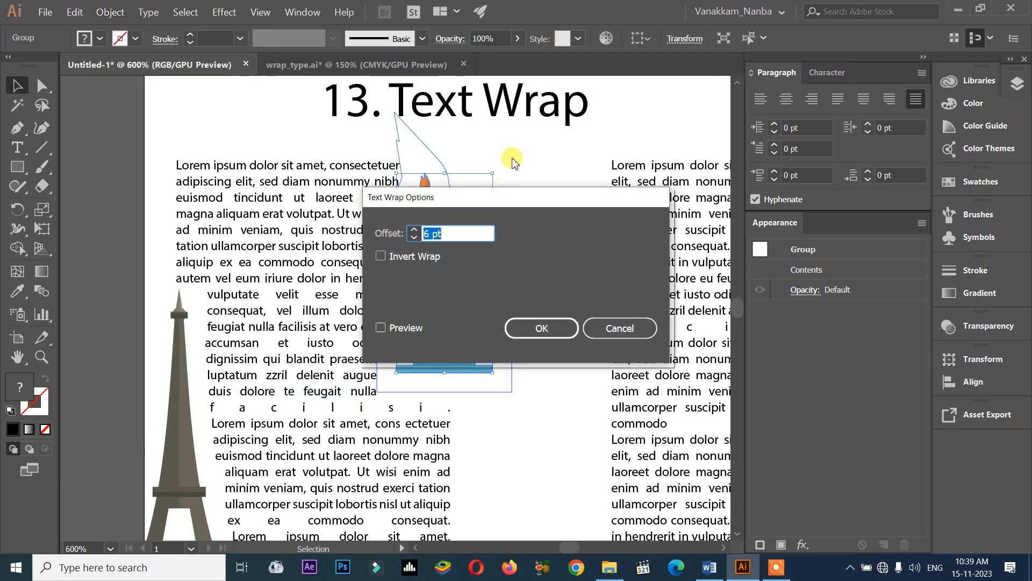
drag(537, 197, 701, 125)
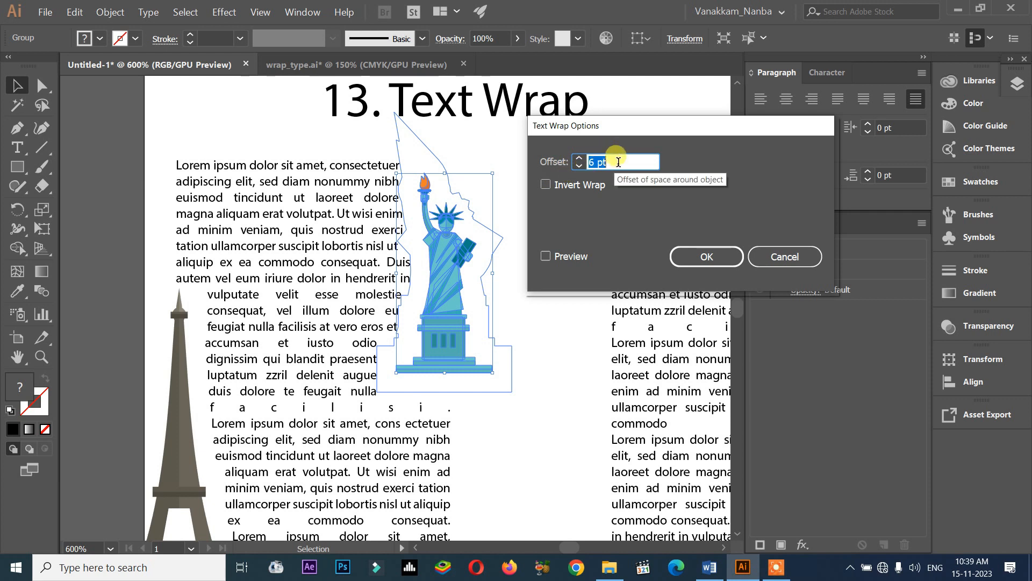
click(553, 259)
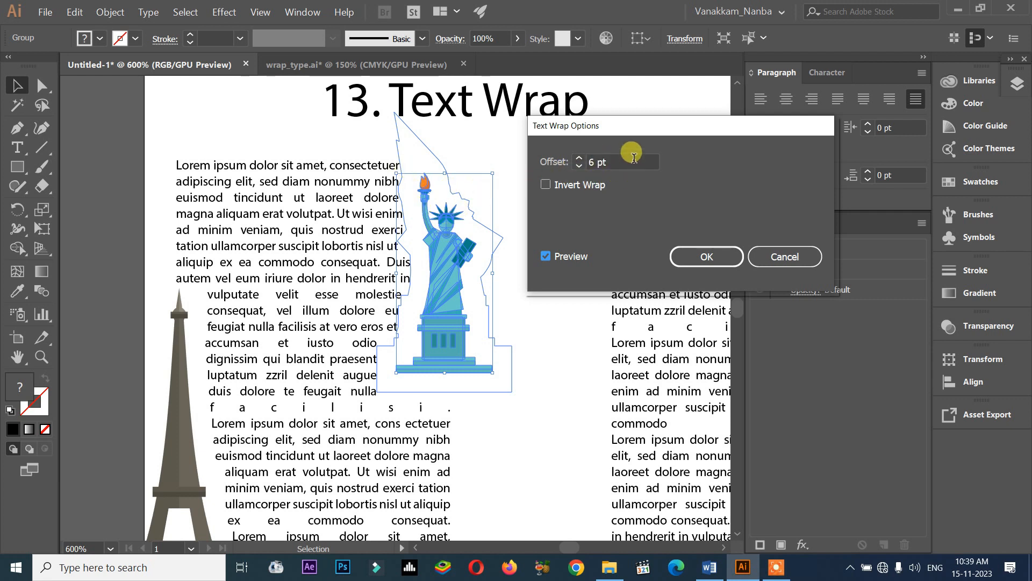
drag(631, 159, 541, 167)
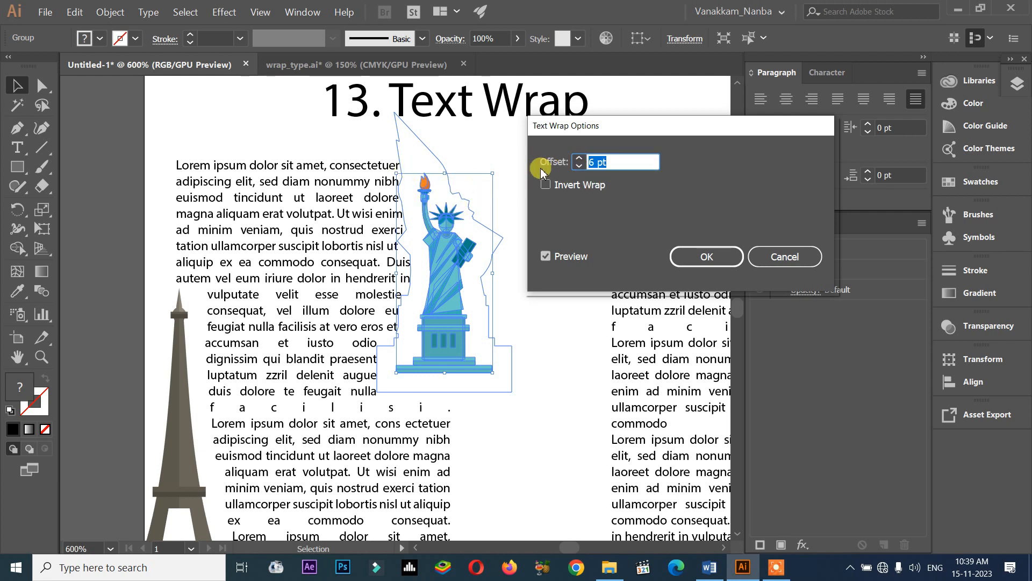
text(3)
click(713, 256)
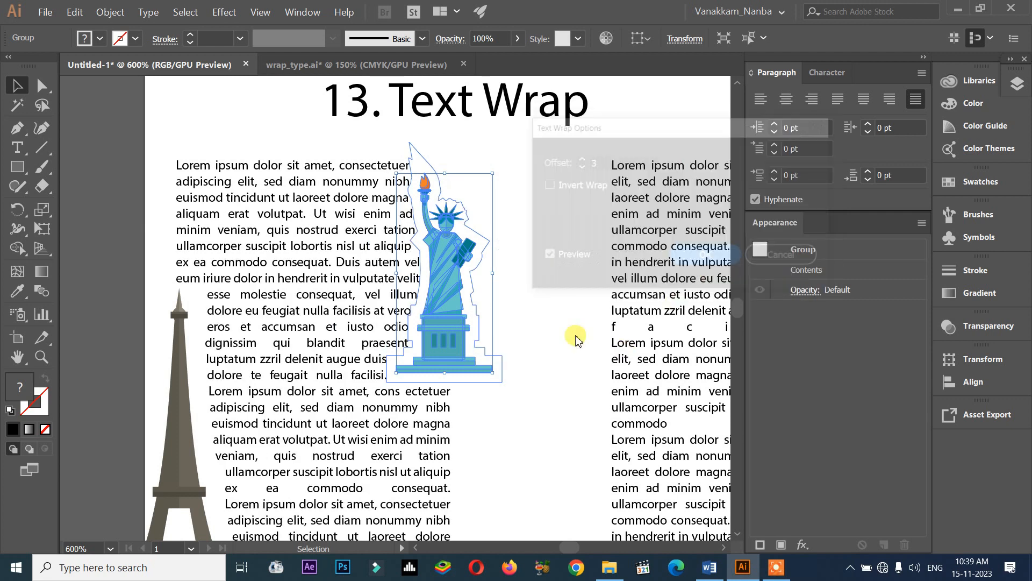
Compare smaller wrap offsets for the Statue of Liberty with the preview enabled, and apply an offset of 2 pt.
click(112, 12)
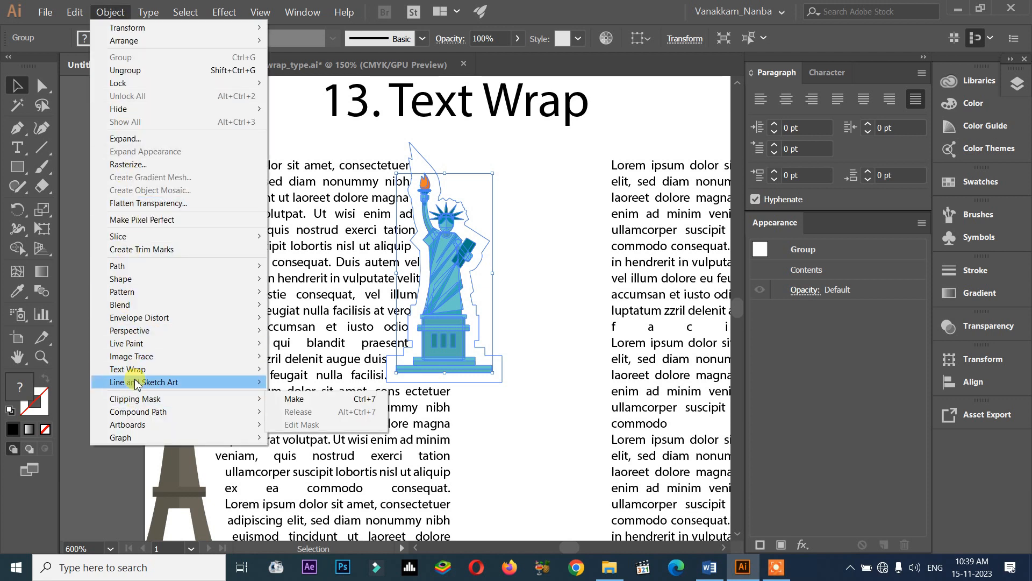
click(287, 399)
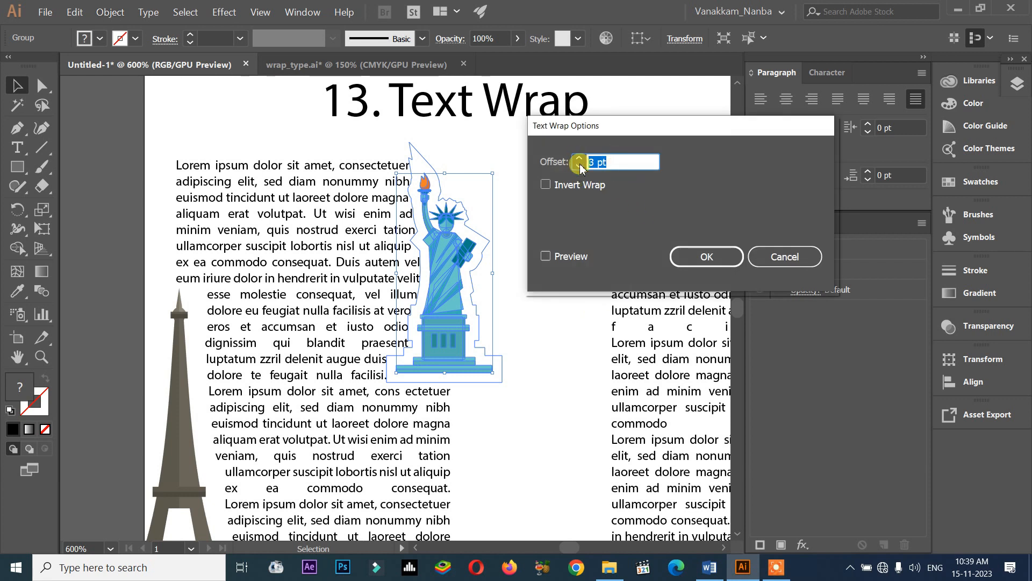
click(596, 161)
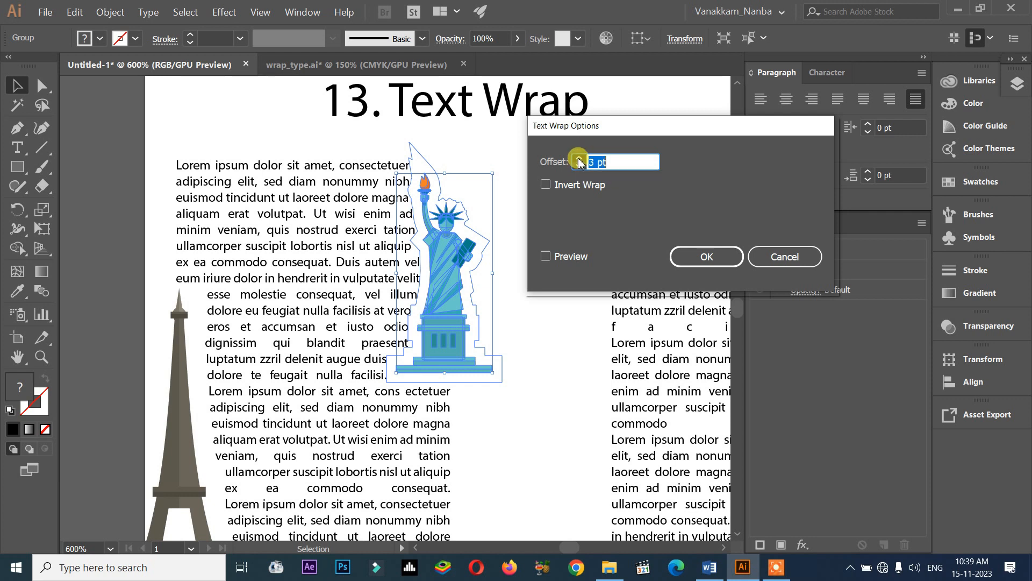
click(545, 255)
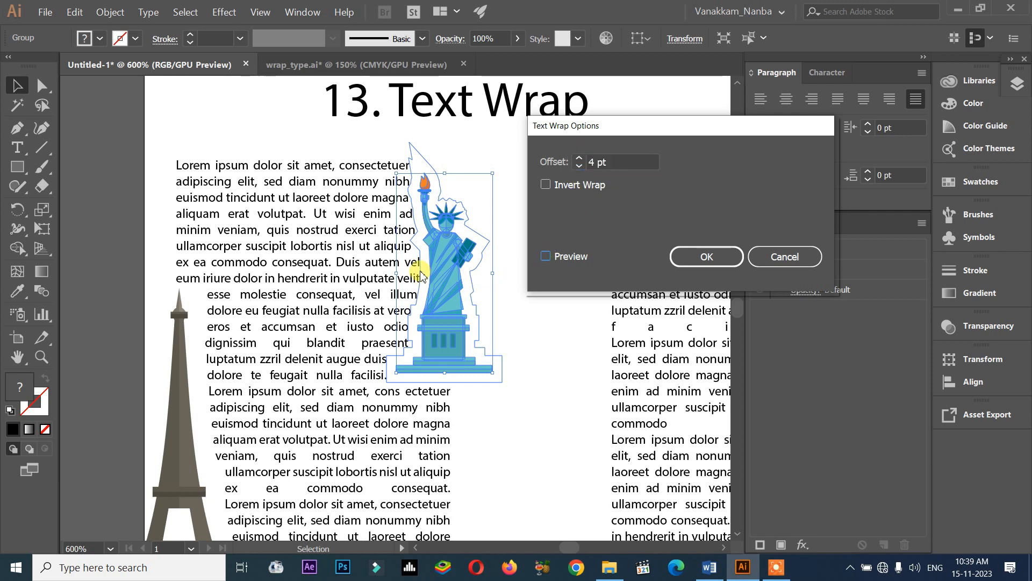
click(580, 167)
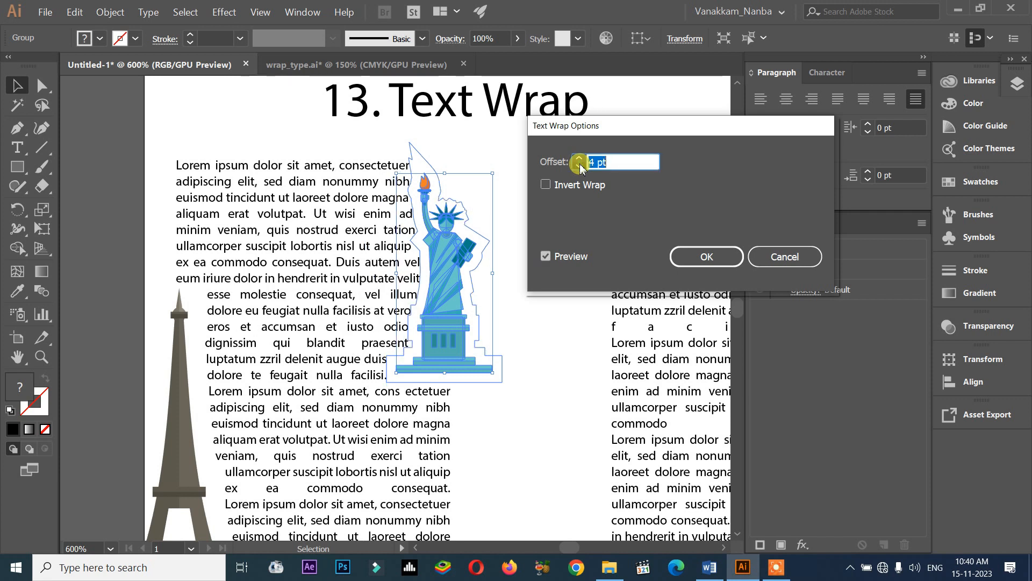
click(580, 166)
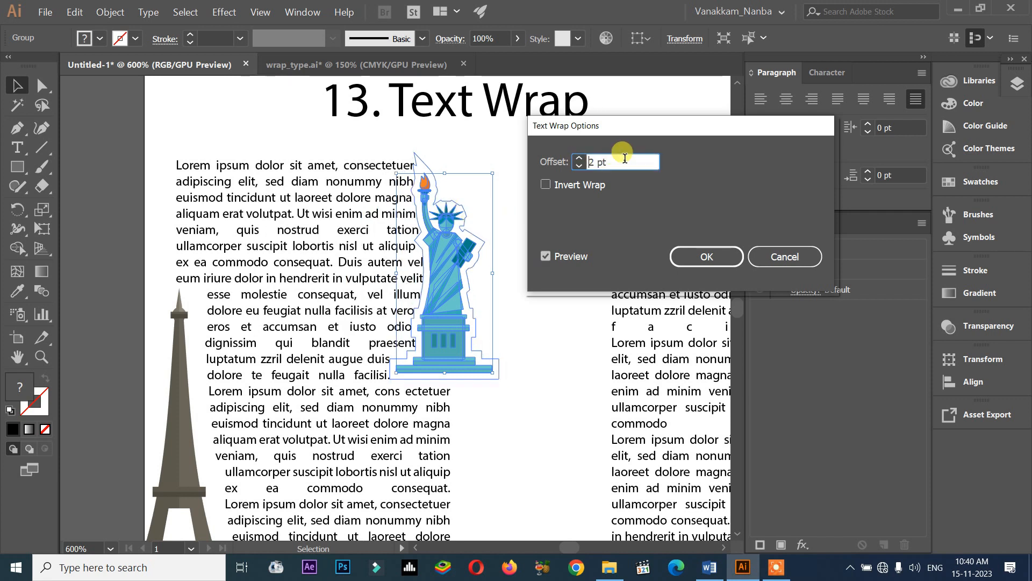
click(580, 167)
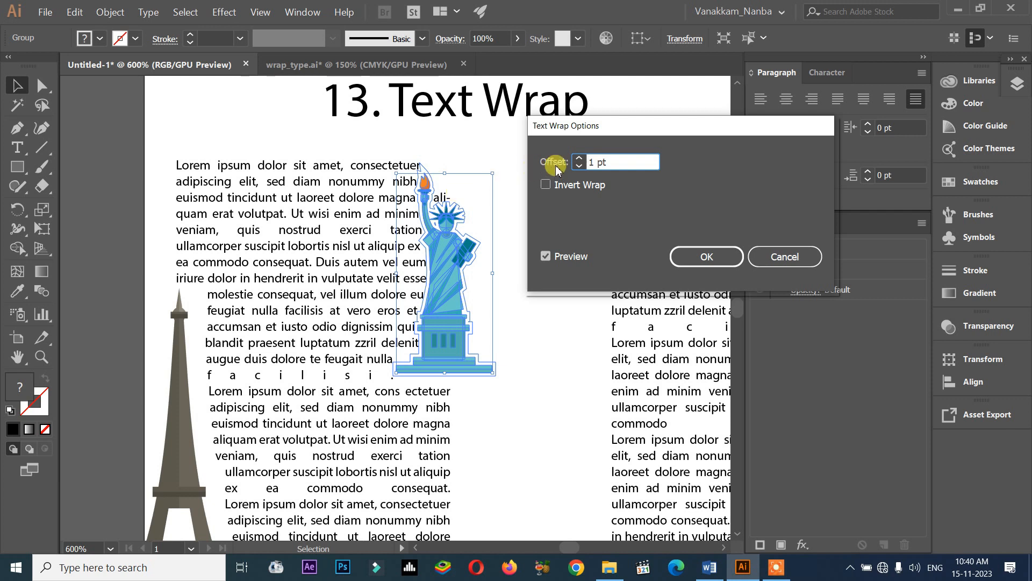
click(579, 158)
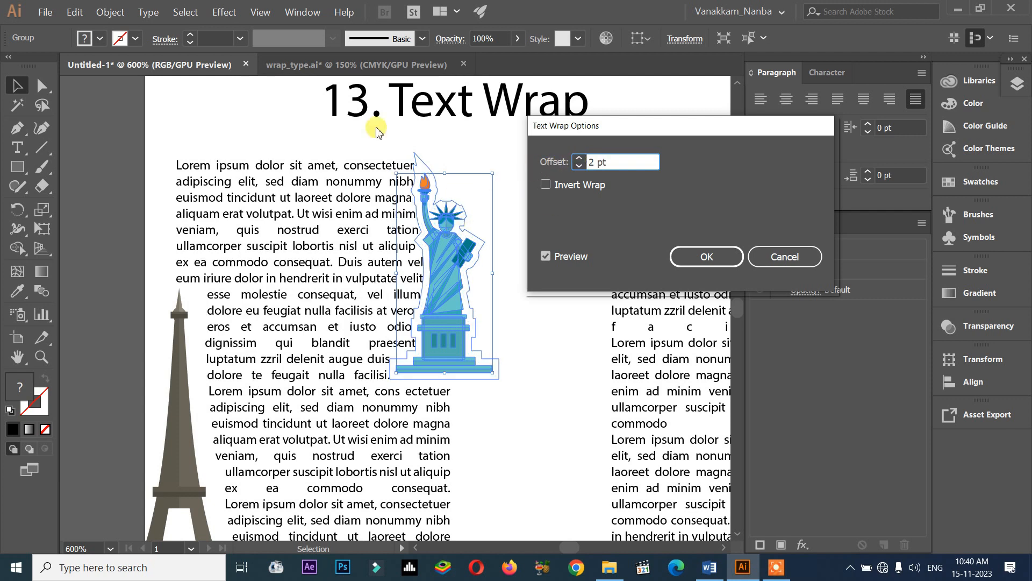
click(705, 259)
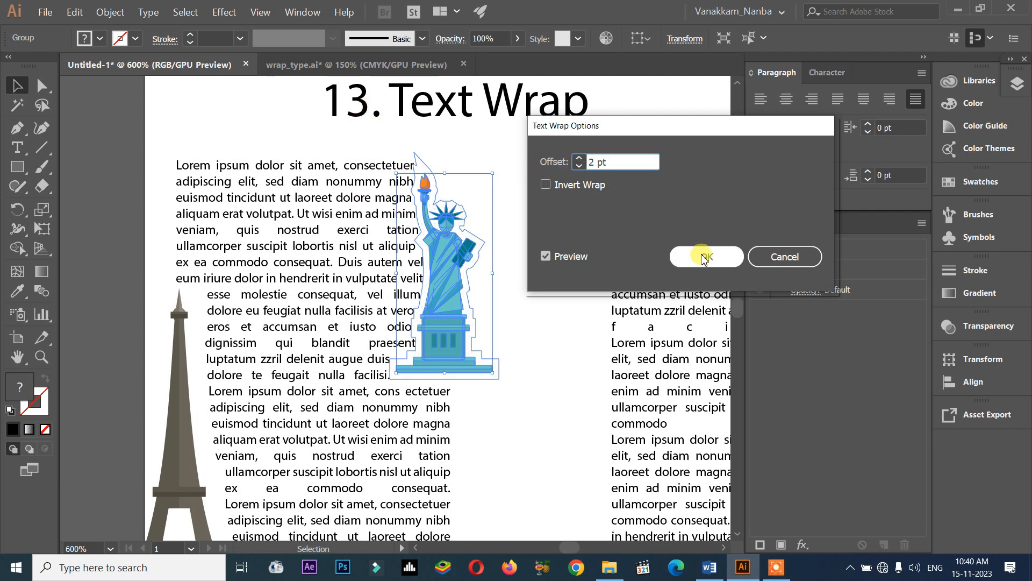
click(704, 258)
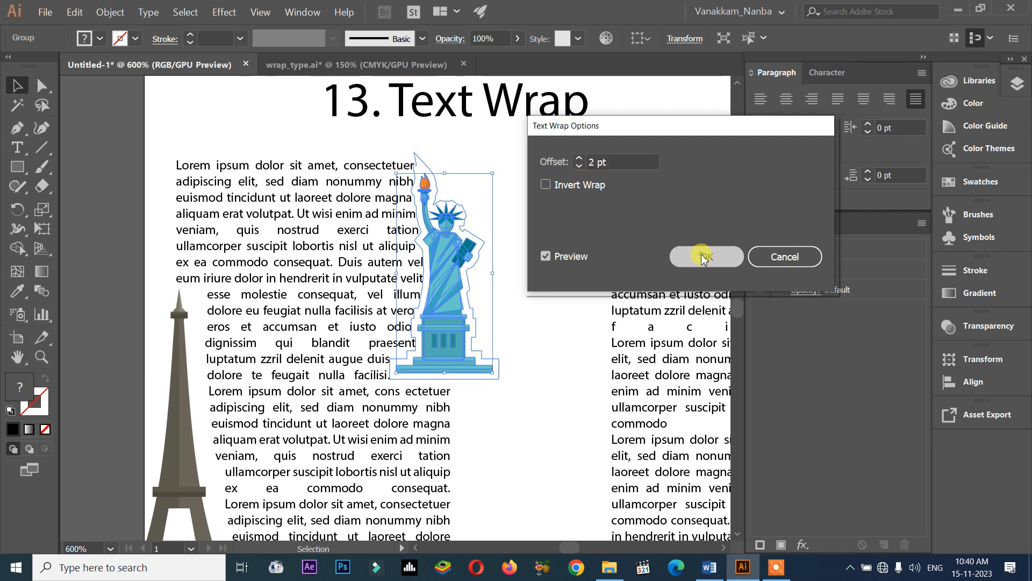
Set the Eiffel Tower's text wrap offset to 5 pt.
click(174, 428)
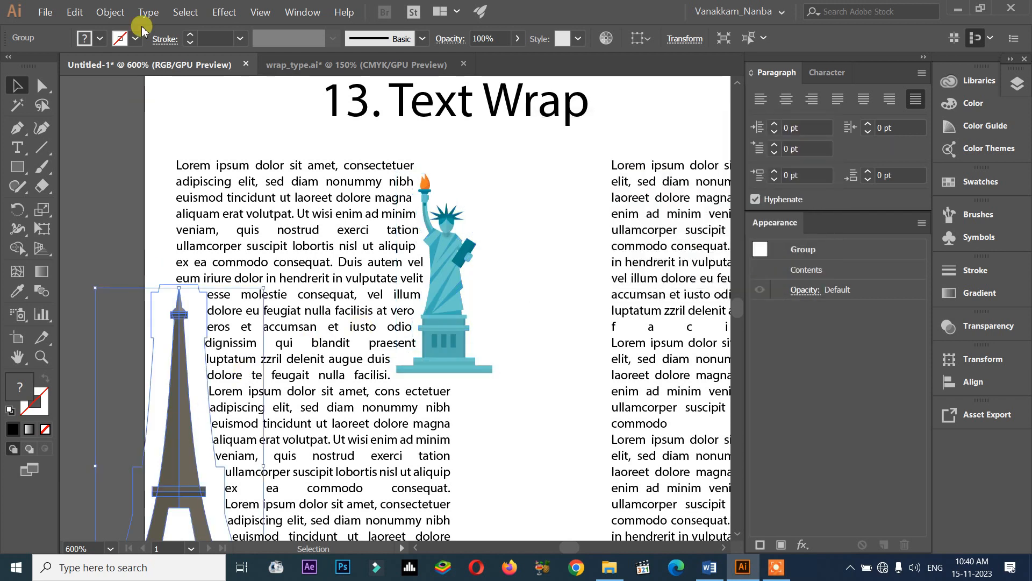
click(109, 10)
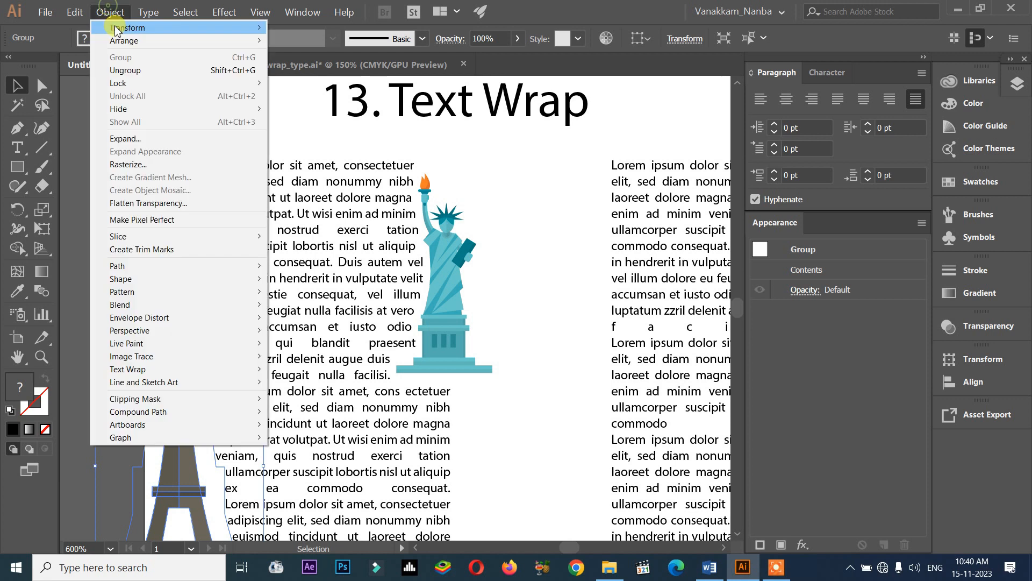
mouse_move(173, 369)
click(311, 400)
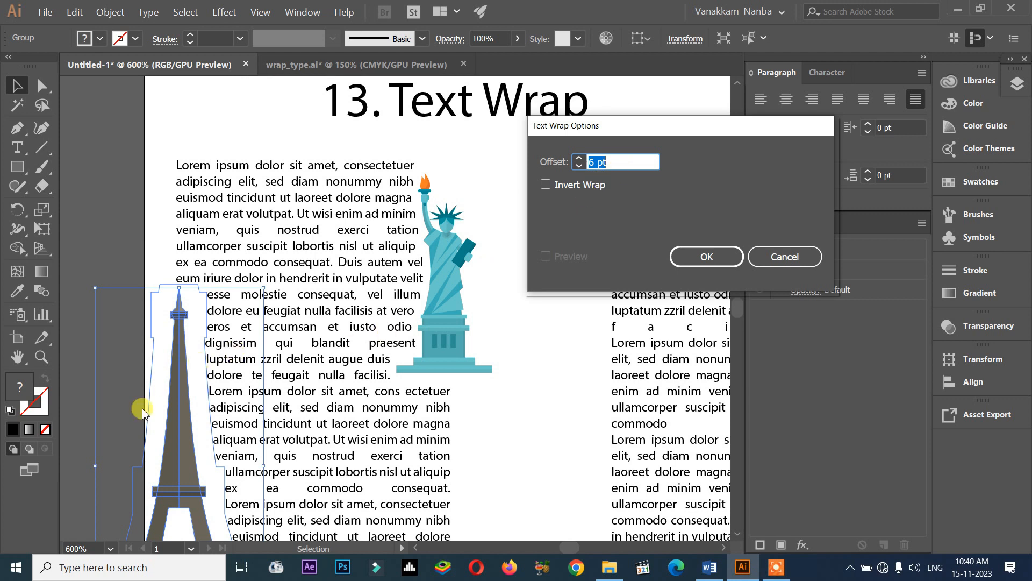
click(579, 166)
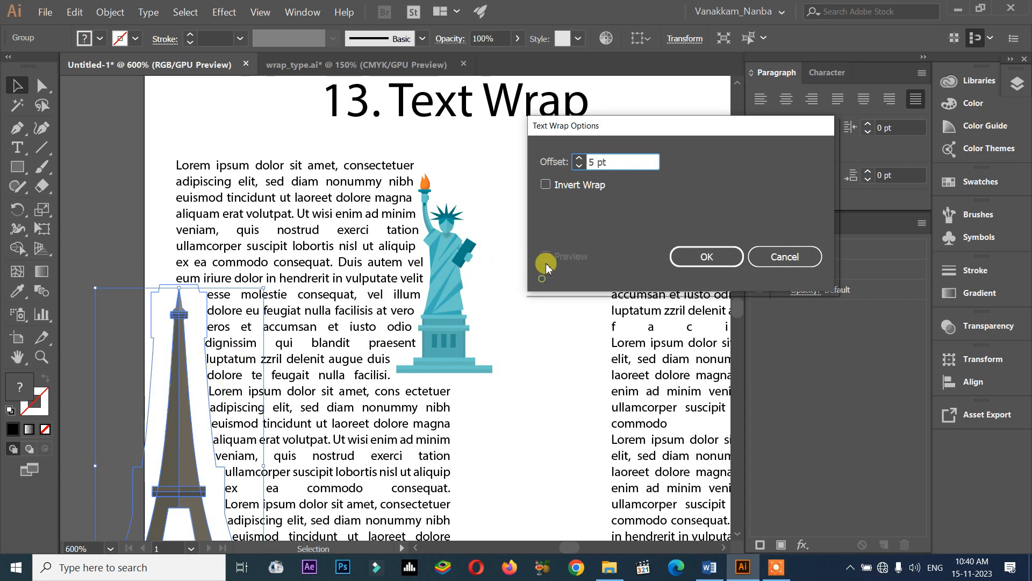
click(686, 261)
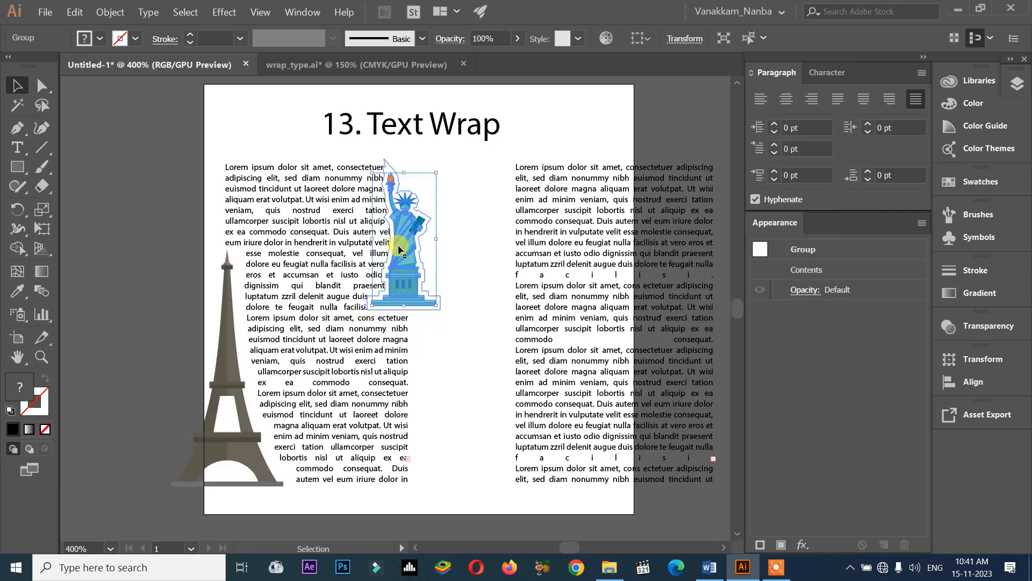
click(456, 312)
click(391, 269)
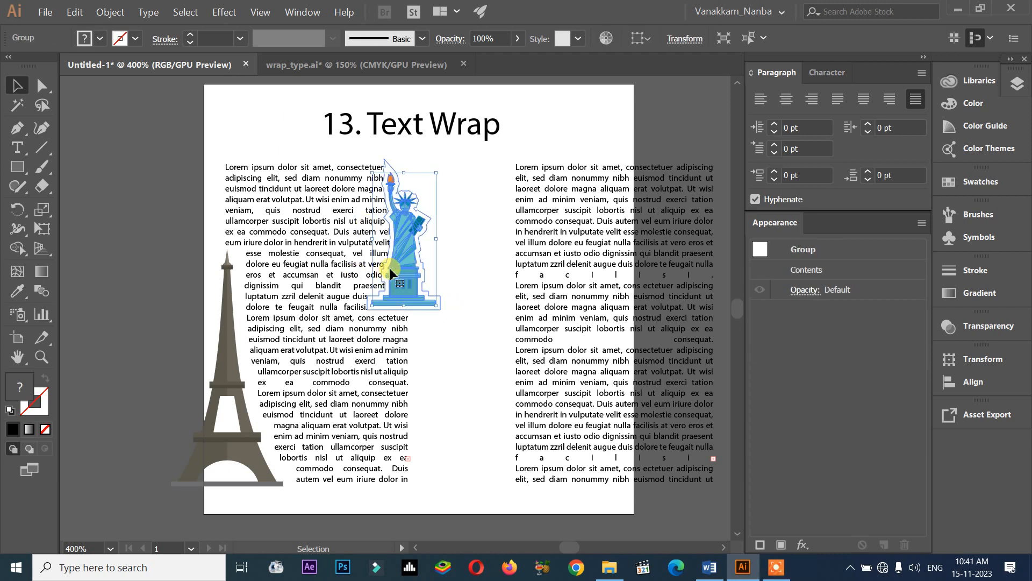
scroll(400, 460, down, 1)
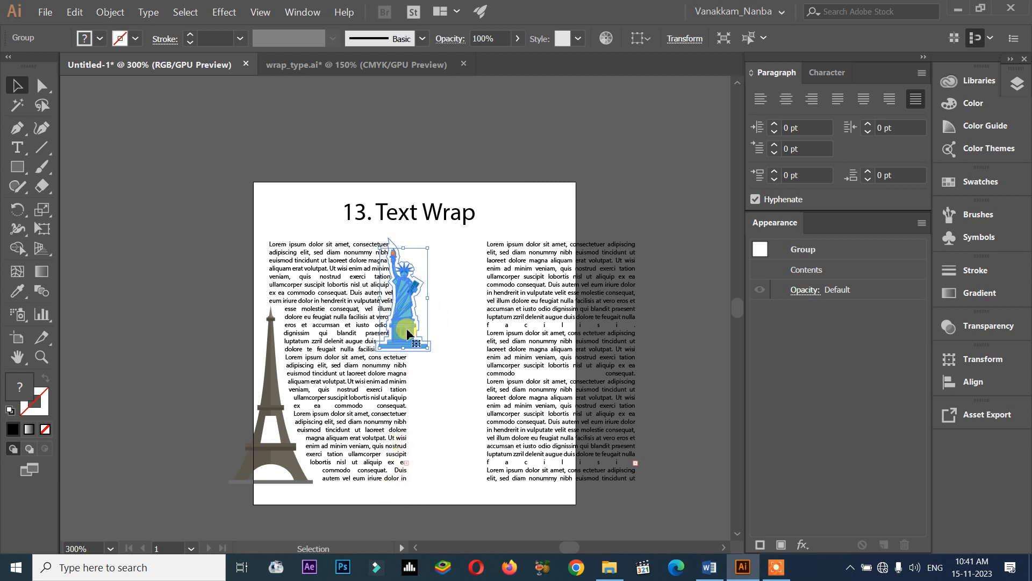
click(109, 12)
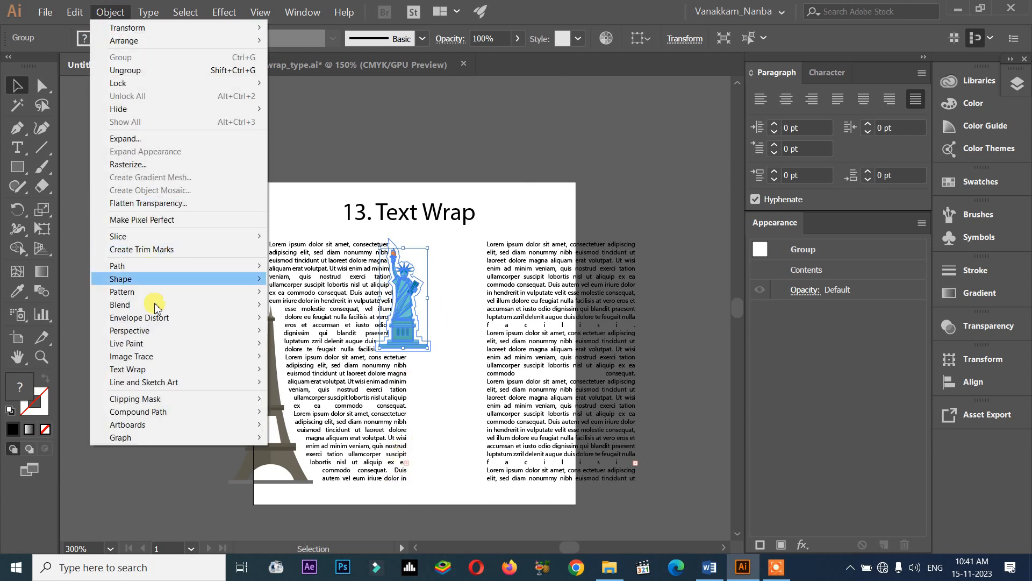
mouse_move(163, 372)
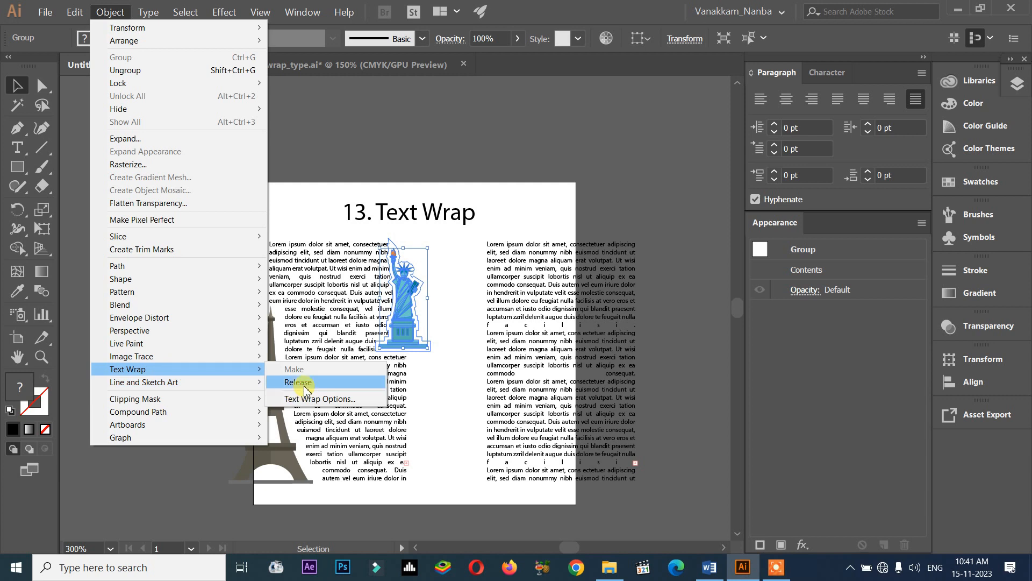
click(455, 367)
click(455, 369)
Enlarge the Statue of Liberty to about the height of the text columns and place it between the two columns.
click(407, 311)
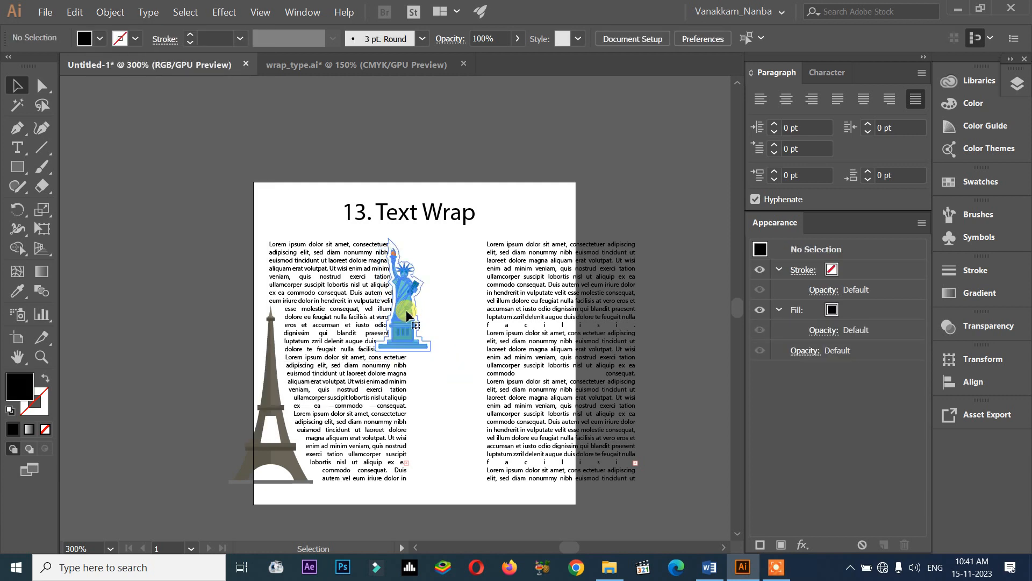
drag(404, 310, 399, 444)
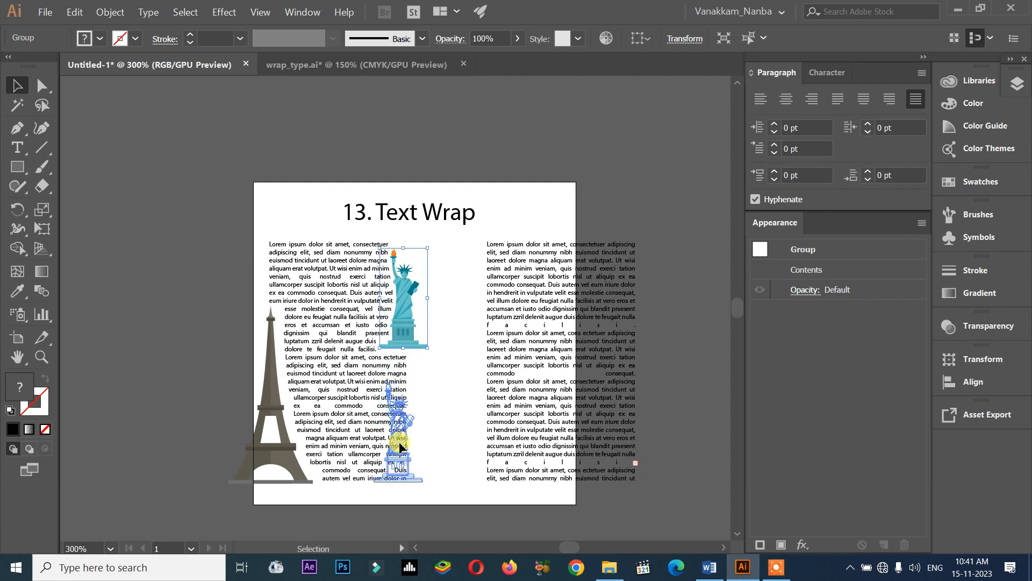
drag(423, 384, 481, 199)
scroll(481, 199, down, 5)
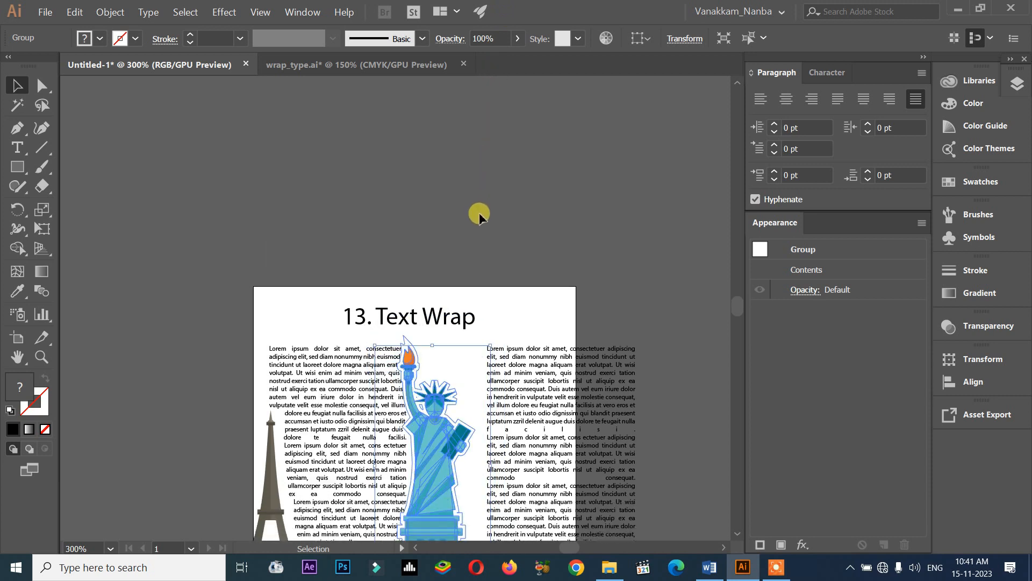
drag(430, 356, 414, 353)
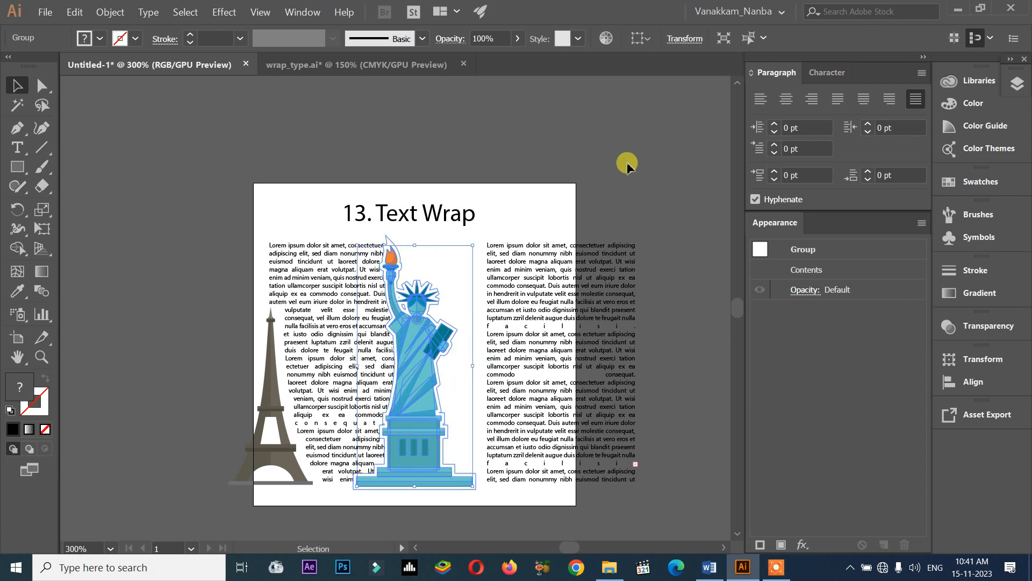
click(624, 162)
Examine how the first text column flows between the Eiffel Tower and the enlarged Statue of Liberty.
scroll(414, 324, up, 4)
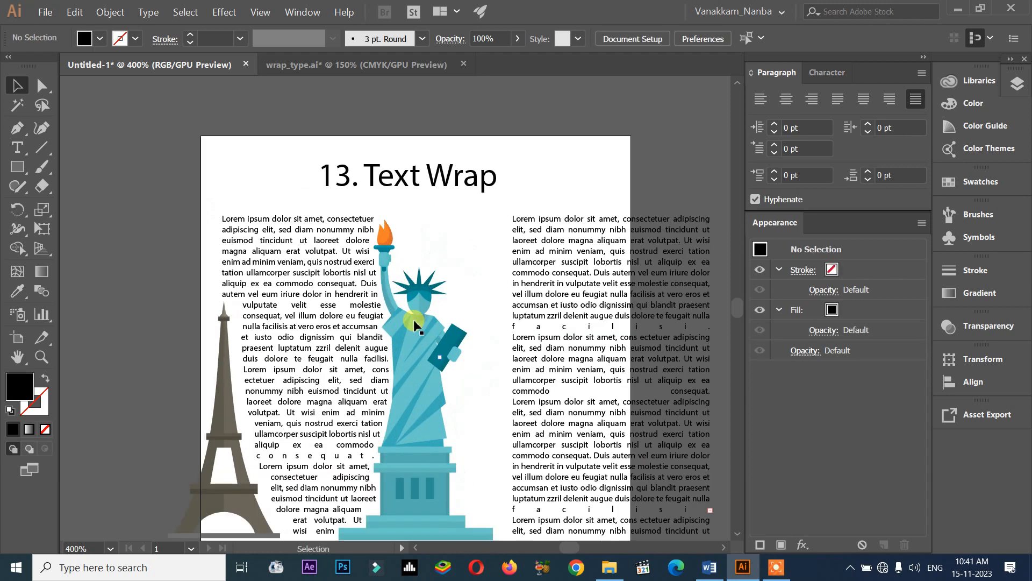
drag(341, 325, 395, 125)
drag(361, 484, 425, 234)
drag(381, 323, 433, 349)
scroll(433, 349, down, 2)
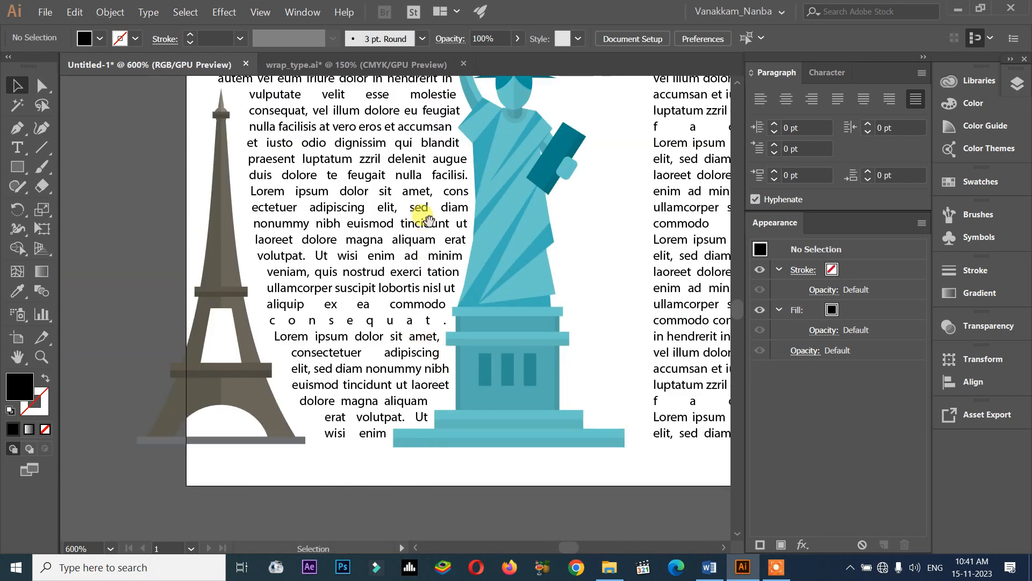
drag(423, 217, 422, 396)
drag(333, 324, 346, 263)
scroll(285, 360, down, 1)
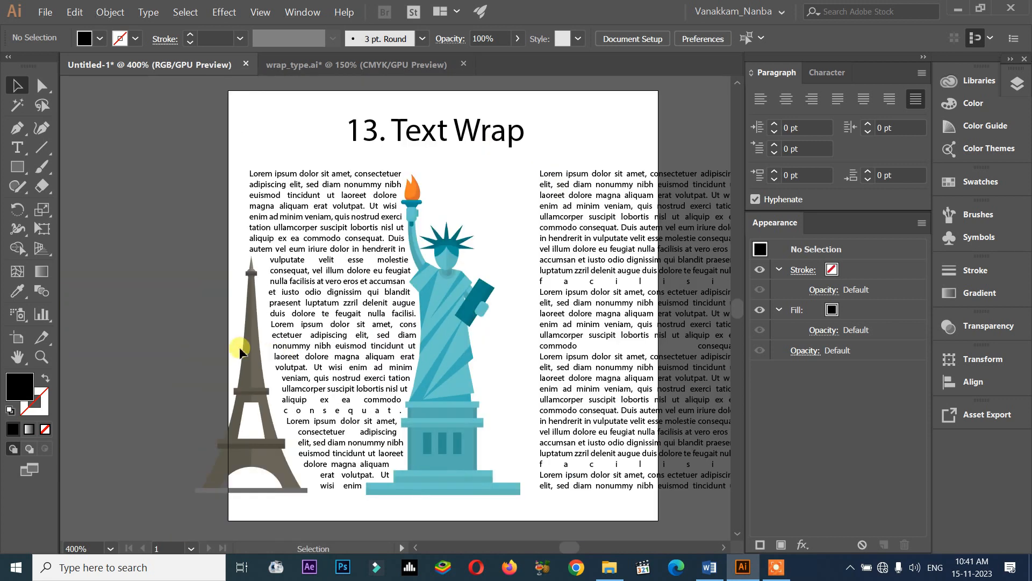
Move the Eiffel Tower to the upper-left corner of the first text column and scale it down.
drag(253, 375, 257, 244)
drag(312, 361, 268, 230)
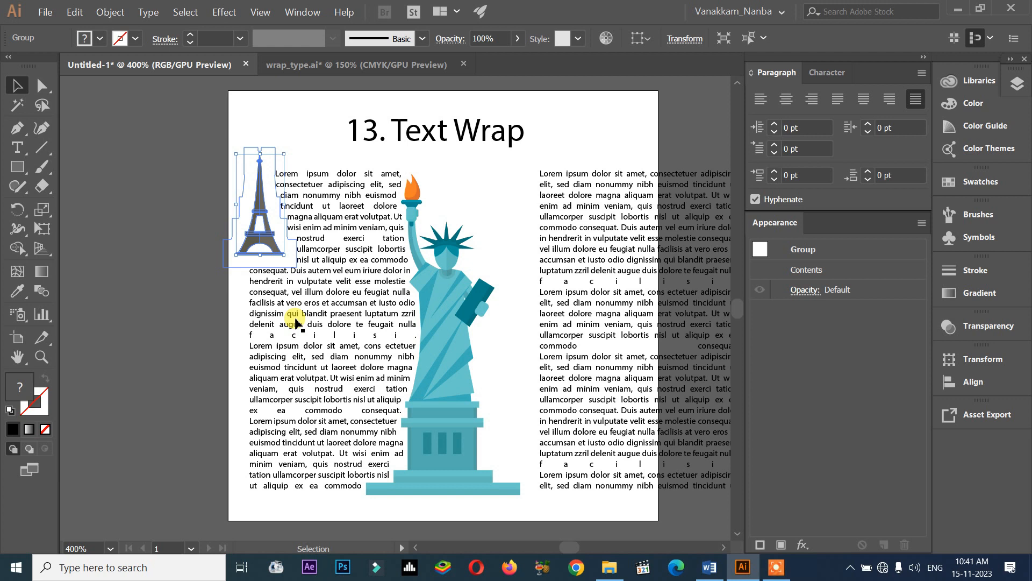
click(150, 364)
Shift the Statue of Liberty slightly left into the first text column.
click(442, 393)
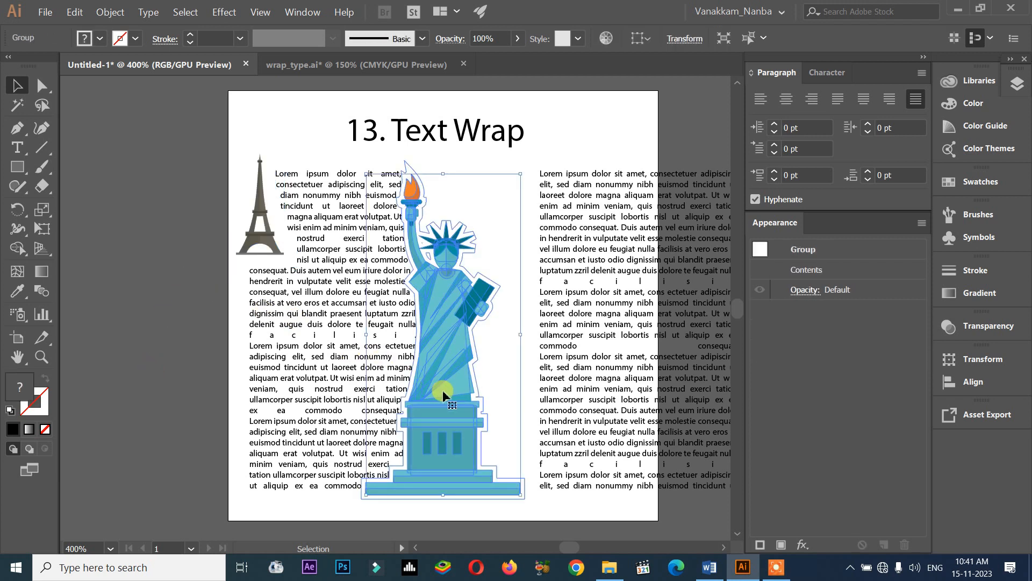
drag(444, 398, 432, 397)
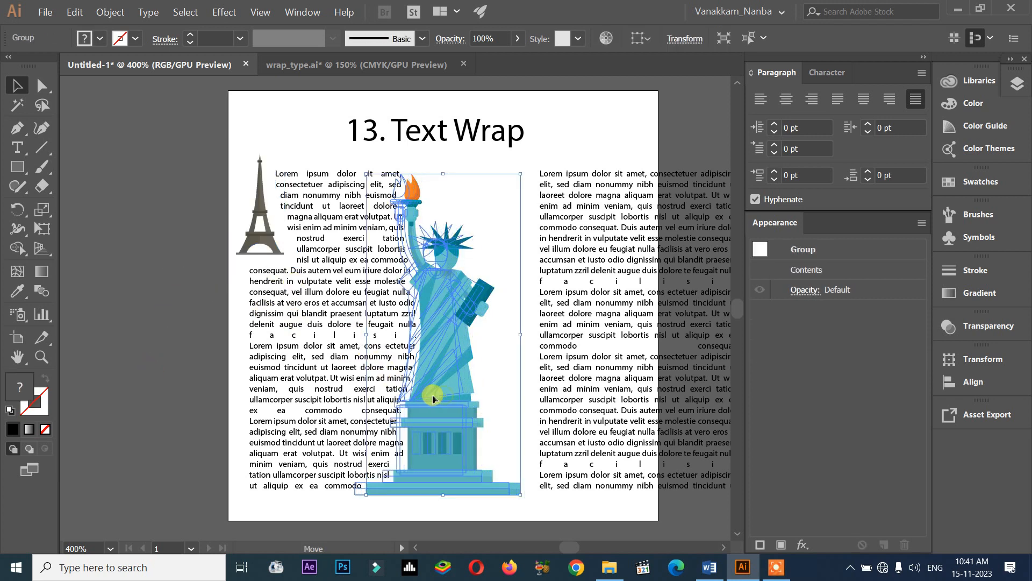
click(184, 303)
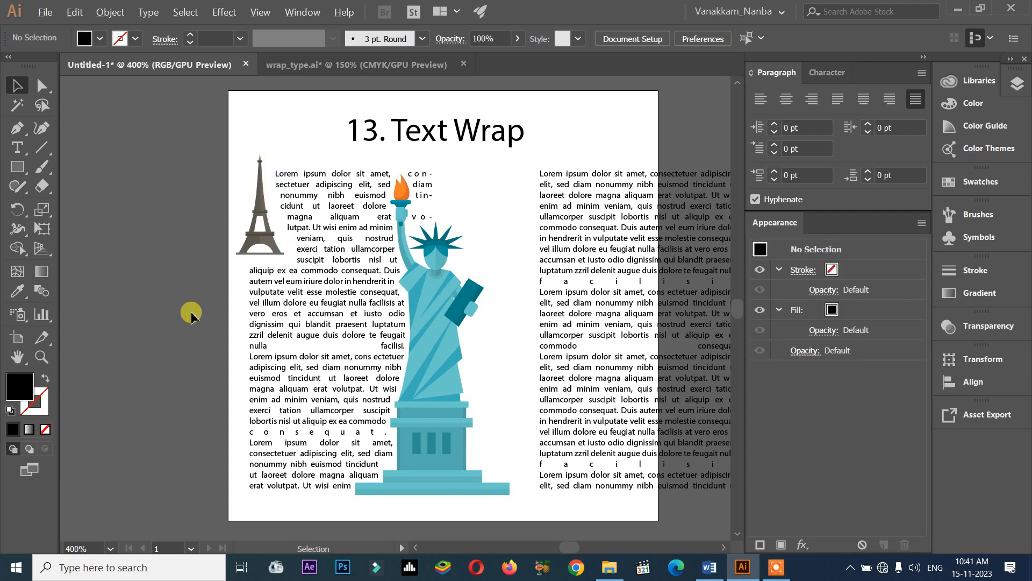
Set the Eiffel Tower's text wrap offset to 2 pt.
scroll(191, 314, down, 1)
click(248, 249)
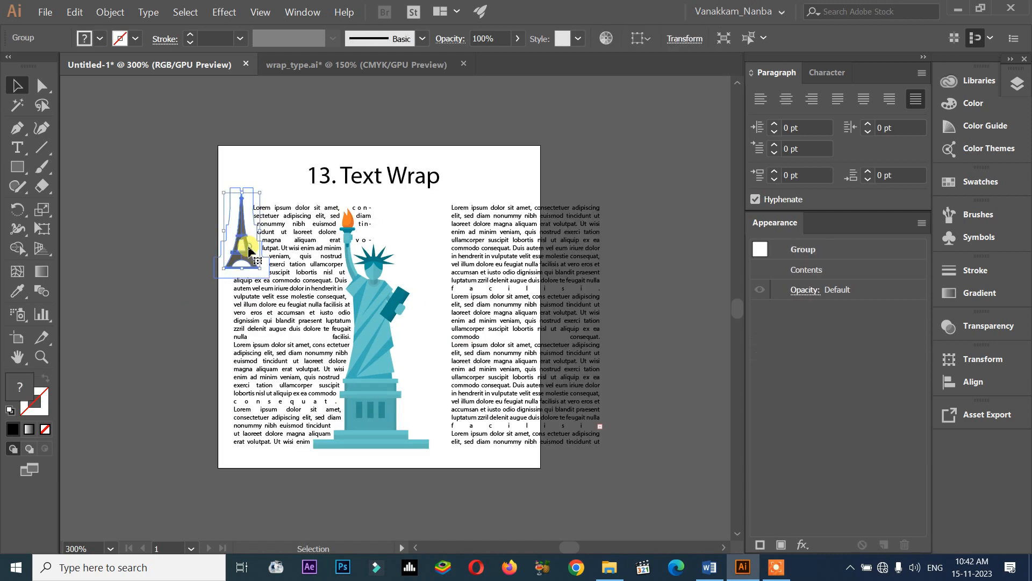
click(104, 12)
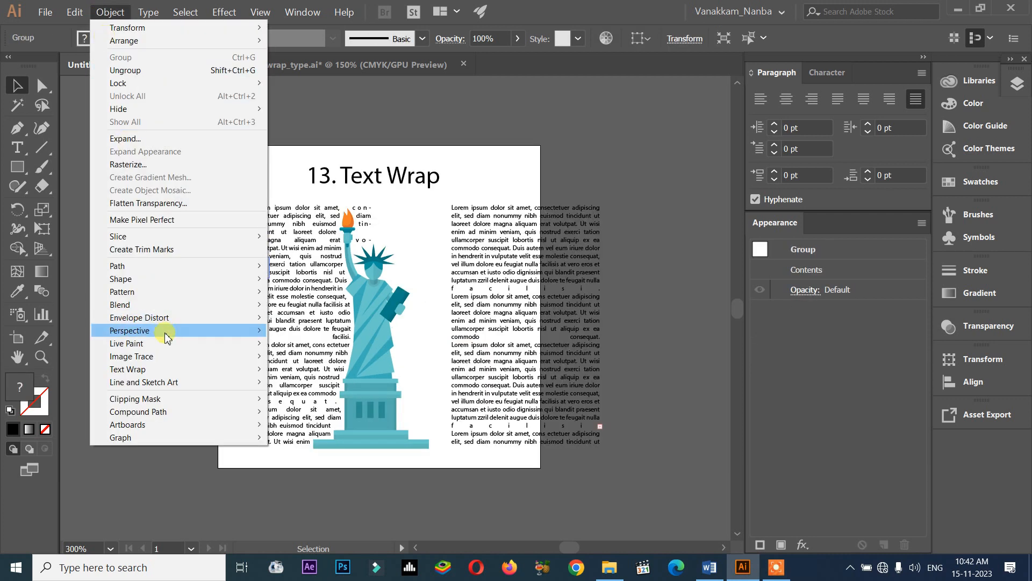
mouse_move(167, 369)
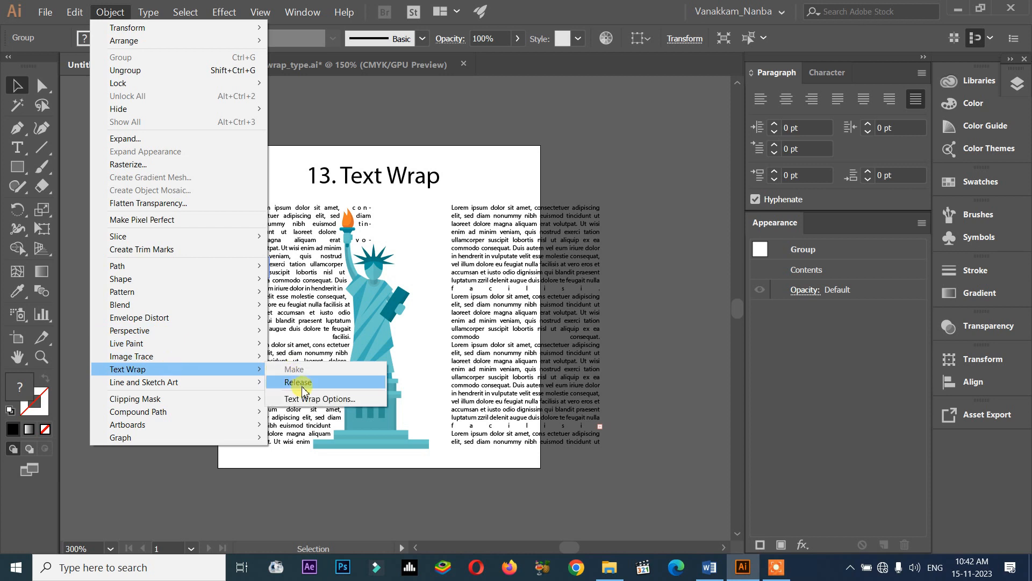
click(299, 398)
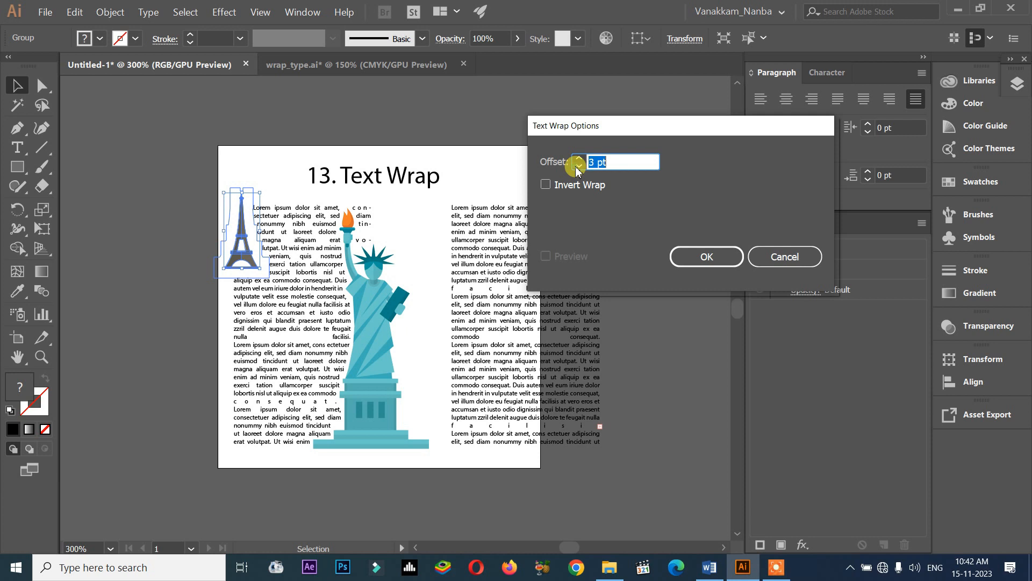
click(682, 260)
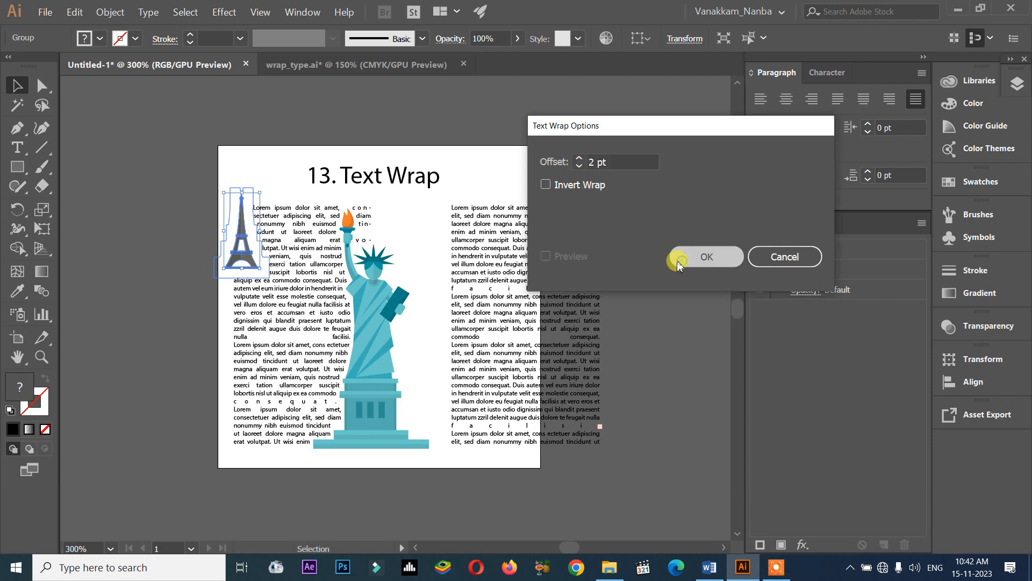
click(385, 509)
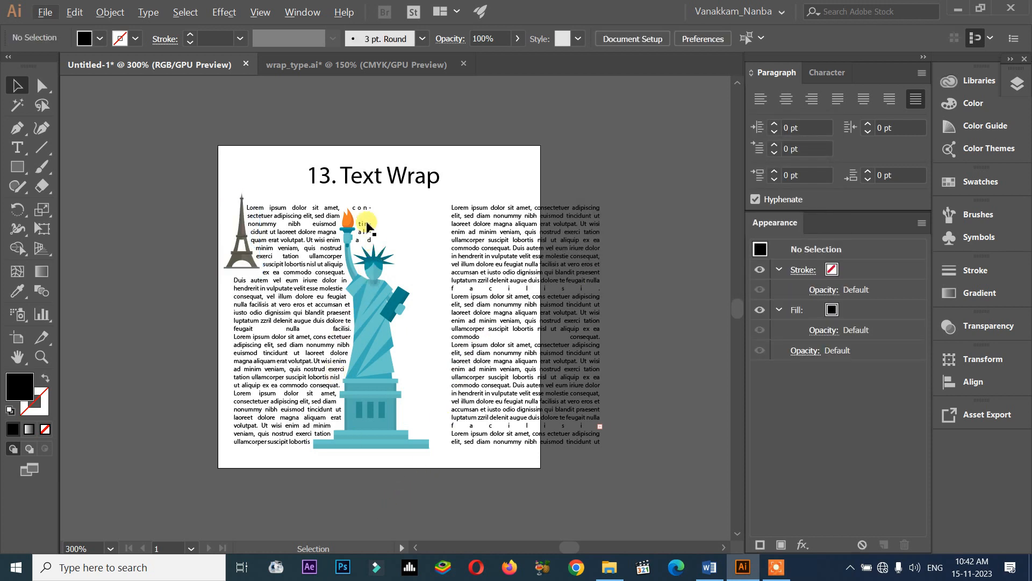
Narrow the second text column and move it left within the artboard so its text wraps around the Statue of Liberty.
scroll(304, 329, up, 1)
drag(560, 380, 610, 328)
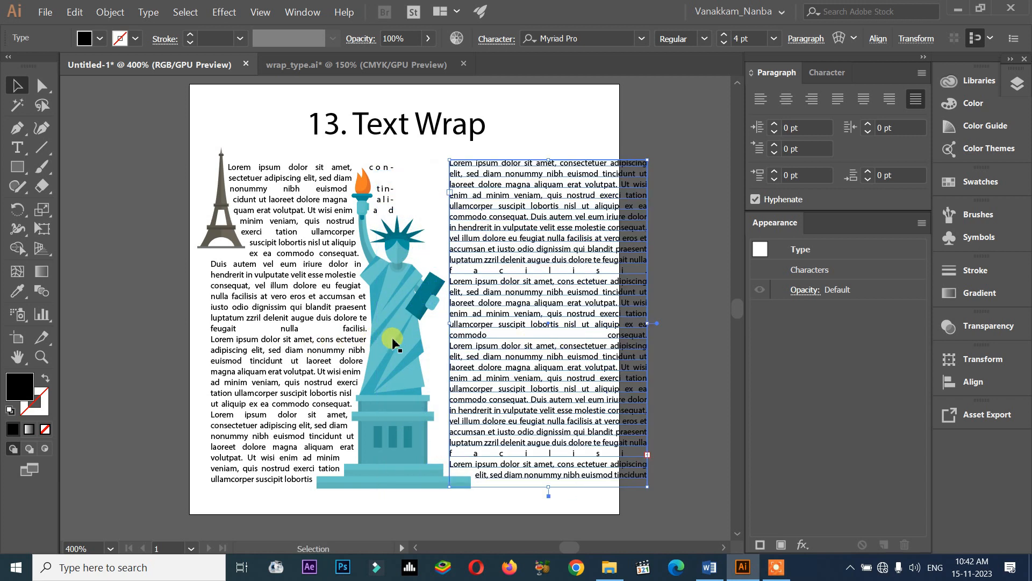
click(358, 329)
mouse_move(526, 295)
mouse_down()
mouse_move(511, 300)
mouse_move(517, 308)
mouse_move(512, 291)
mouse_up()
drag(407, 322, 437, 324)
click(663, 344)
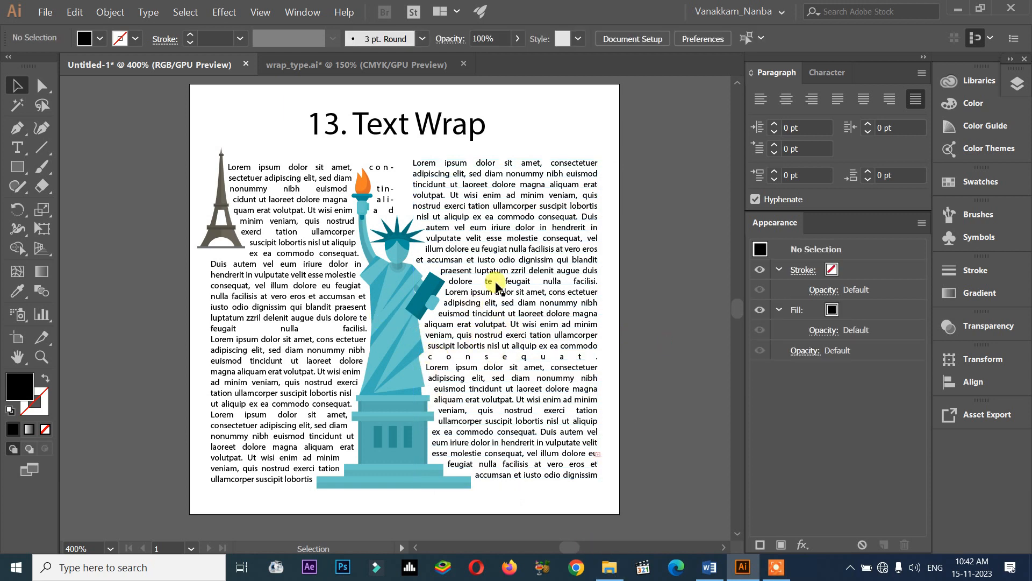
Move the second text column right and slightly down, clear of the Statue of Liberty's body.
drag(479, 301, 513, 315)
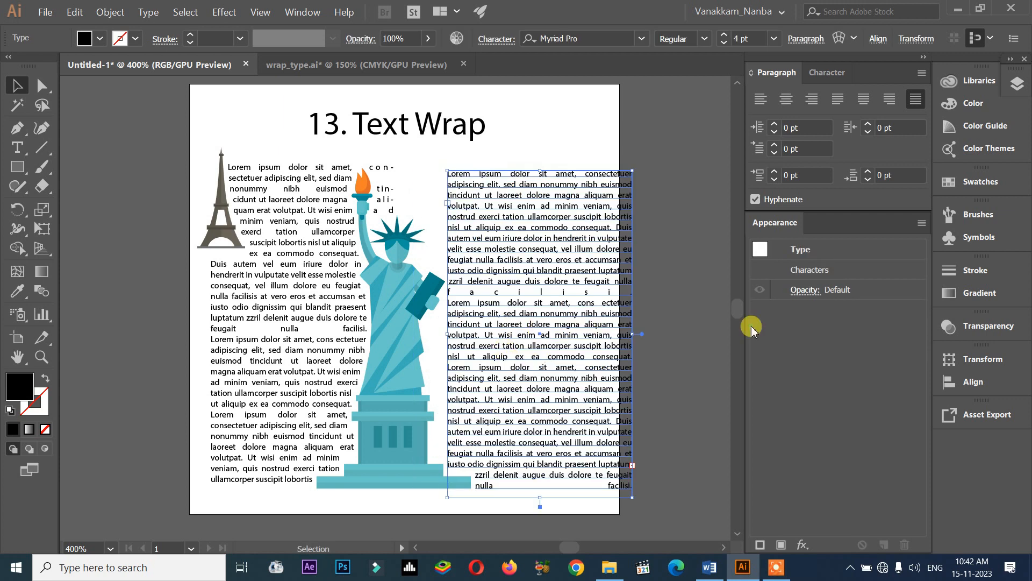
click(693, 353)
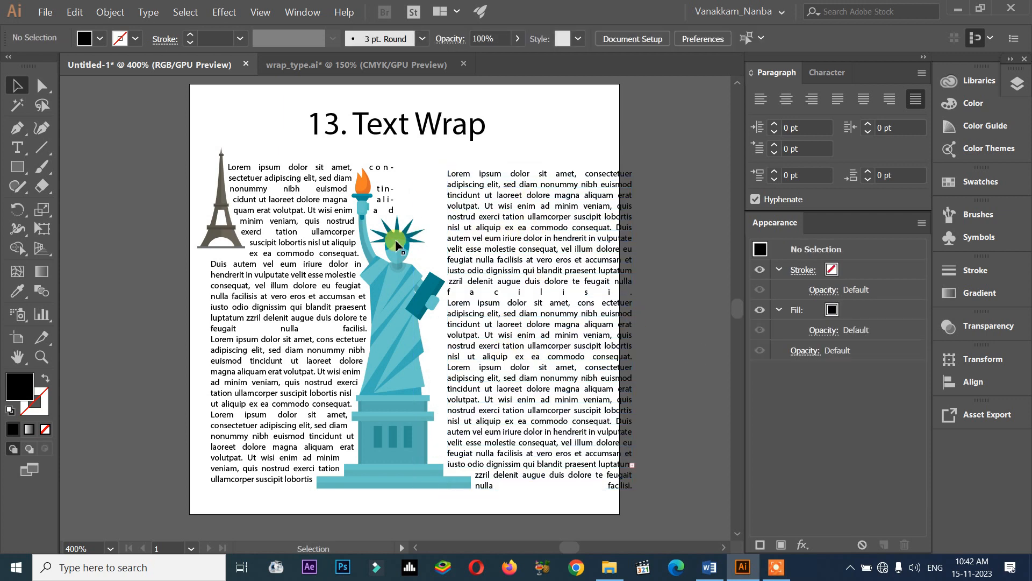
Examine the wrap outlines of the Statue of Liberty and the Eiffel Tower and how closely the text follows them.
click(394, 275)
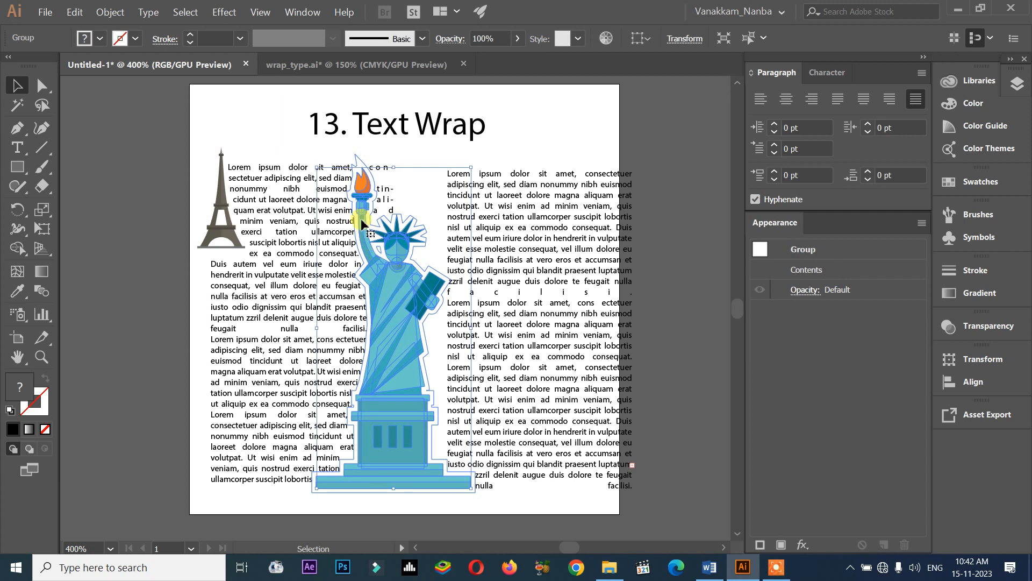
scroll(383, 401, up, 6)
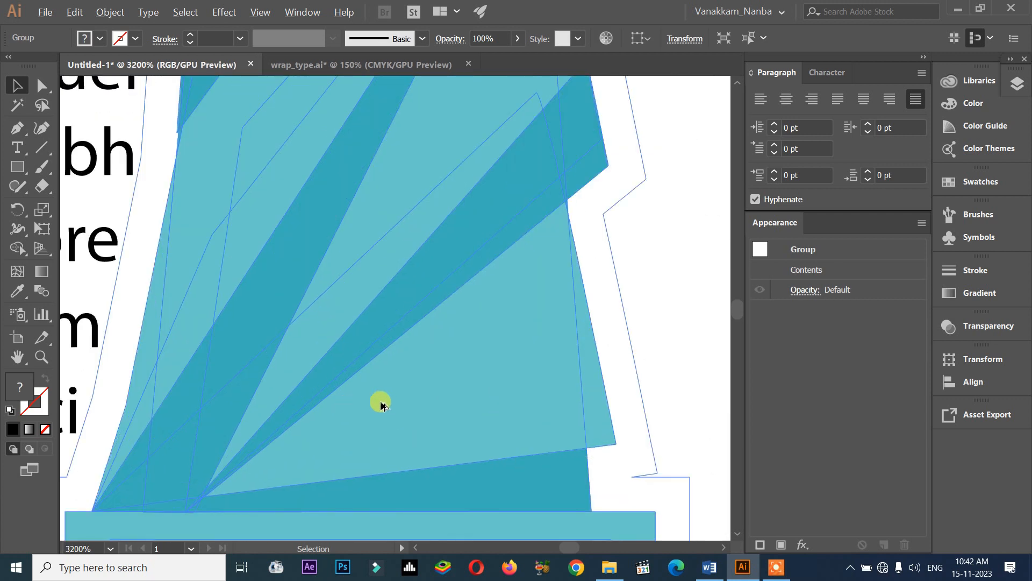
scroll(365, 372, down, 5)
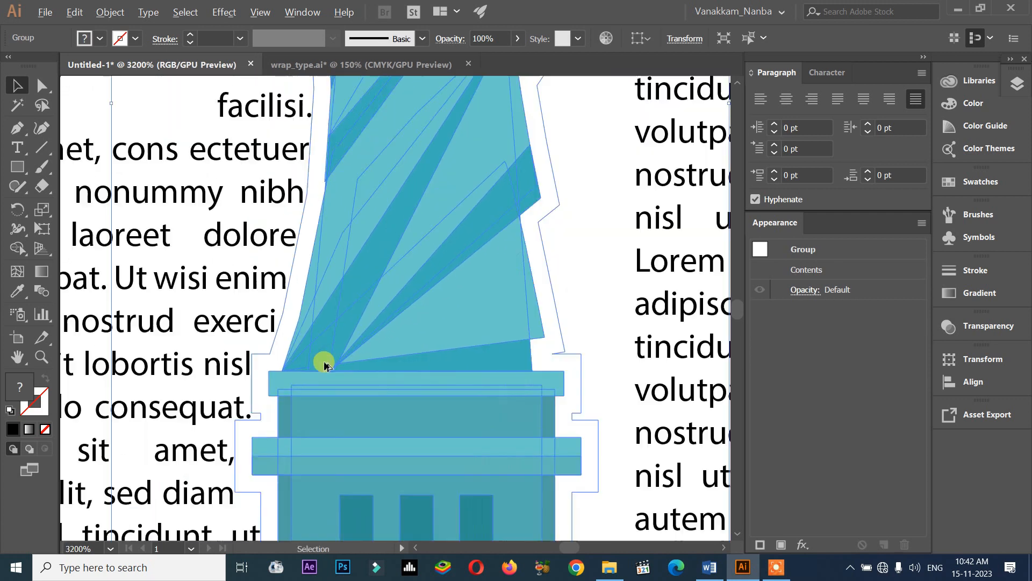
scroll(358, 344, down, 4)
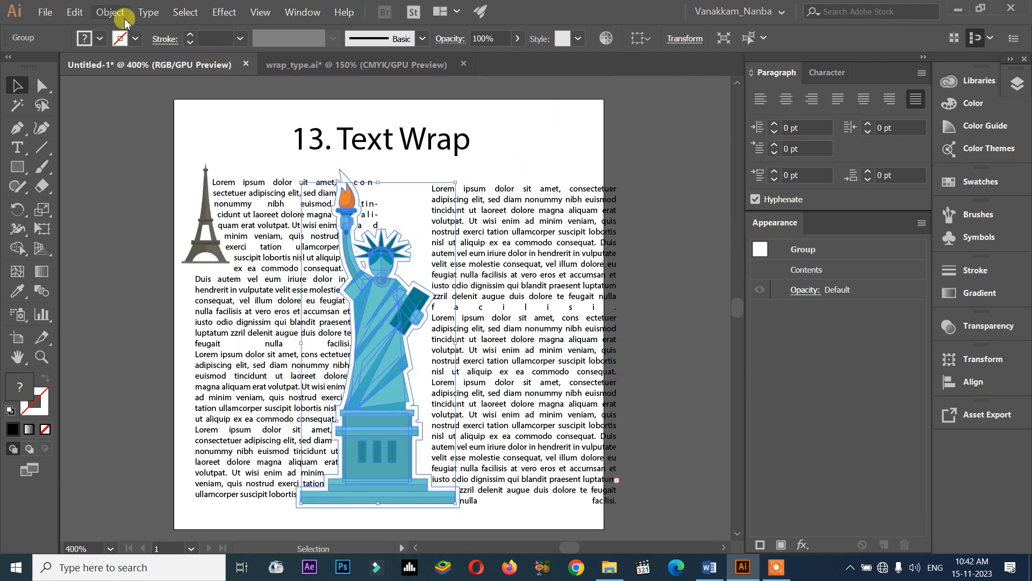
click(152, 325)
click(186, 257)
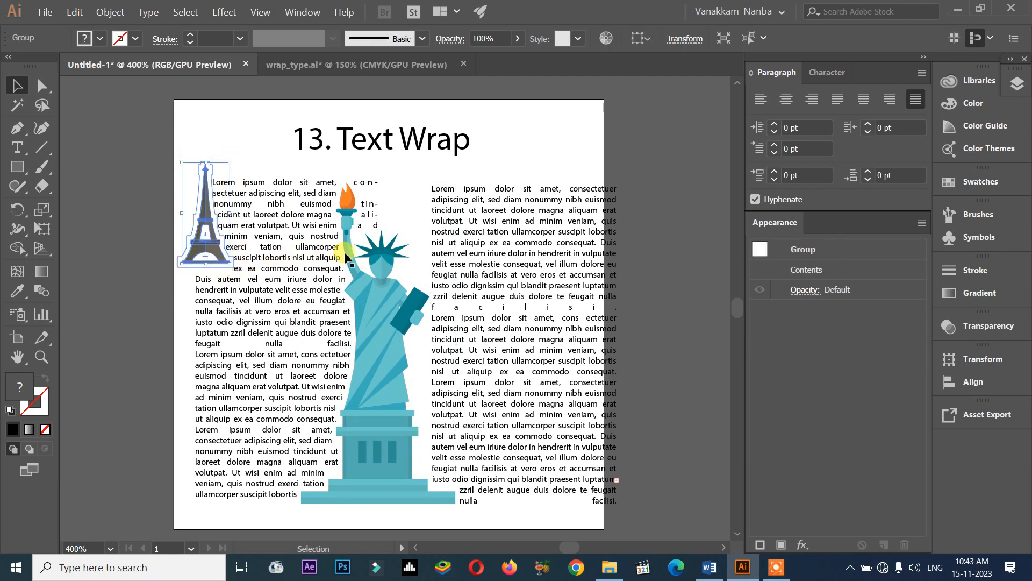
click(338, 213)
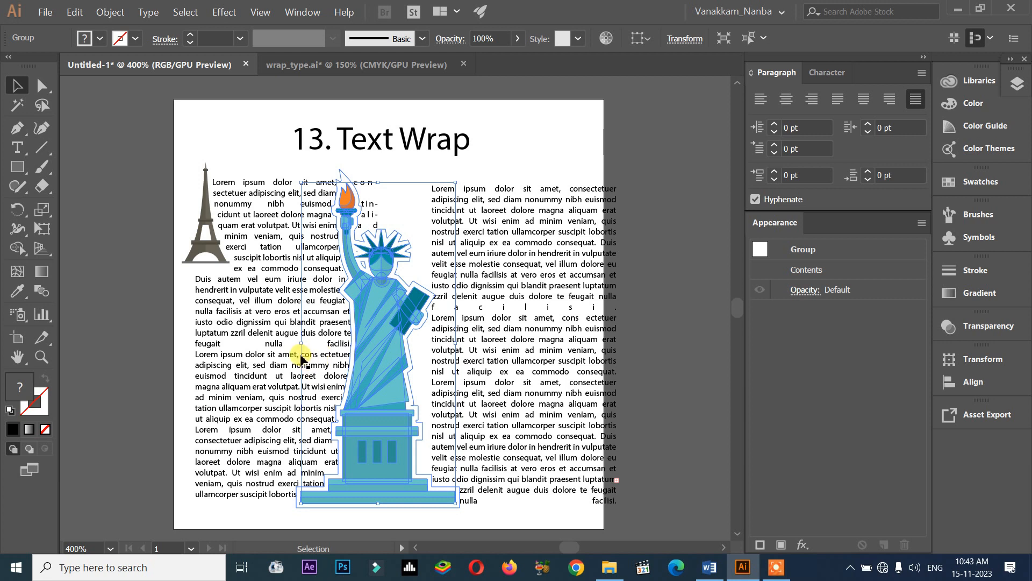
click(214, 157)
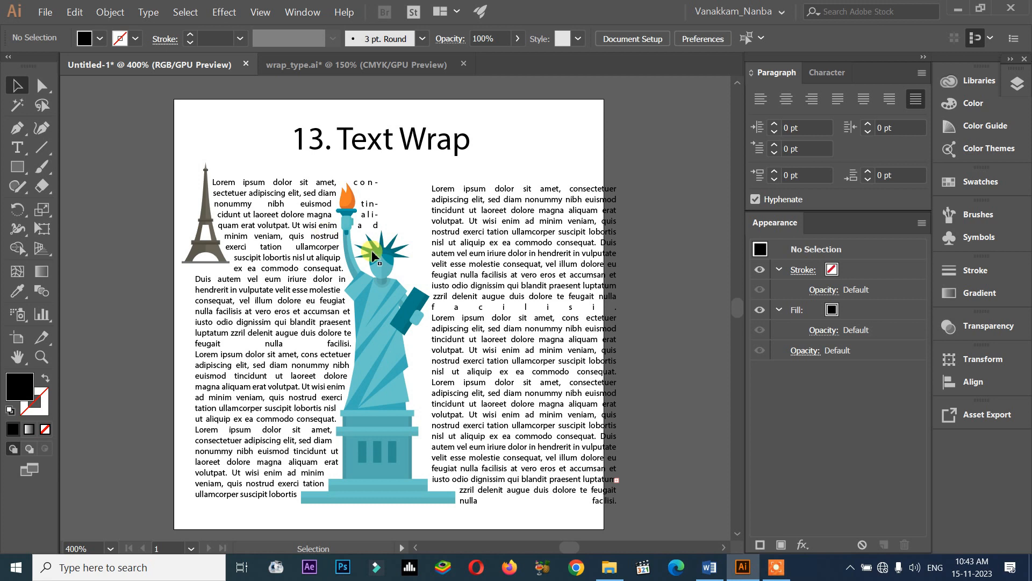
click(352, 288)
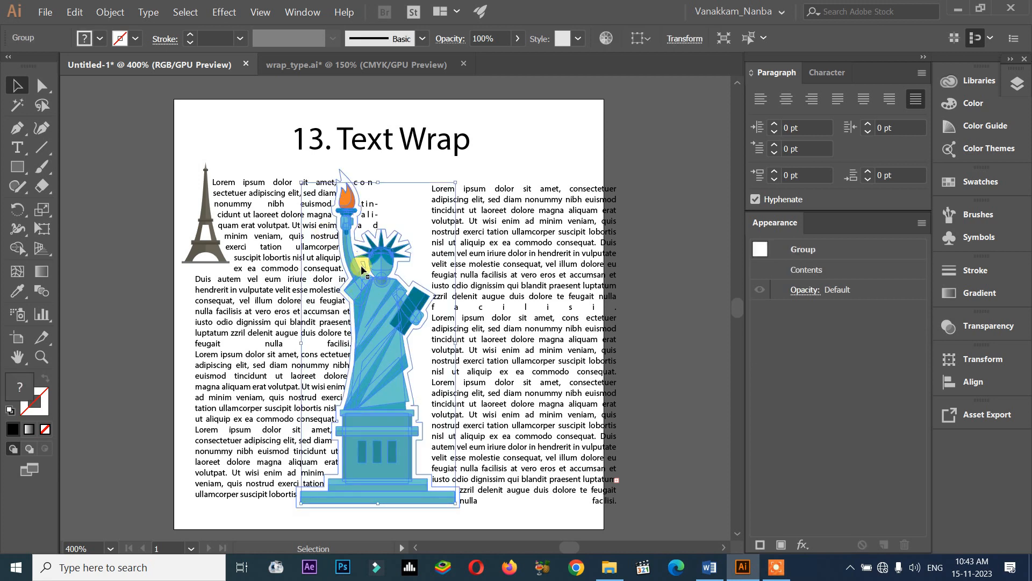
click(143, 157)
click(197, 179)
click(225, 137)
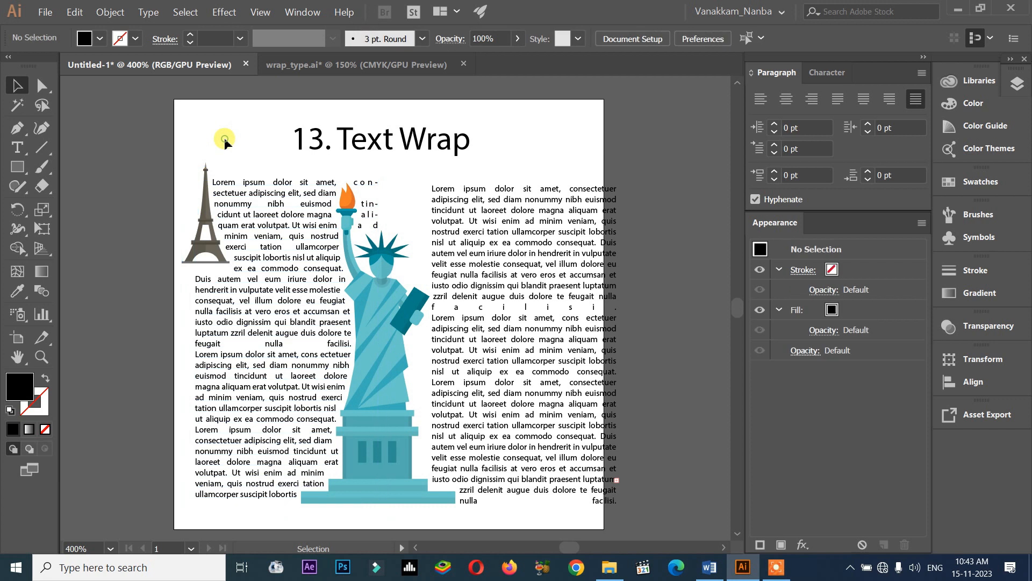
click(347, 149)
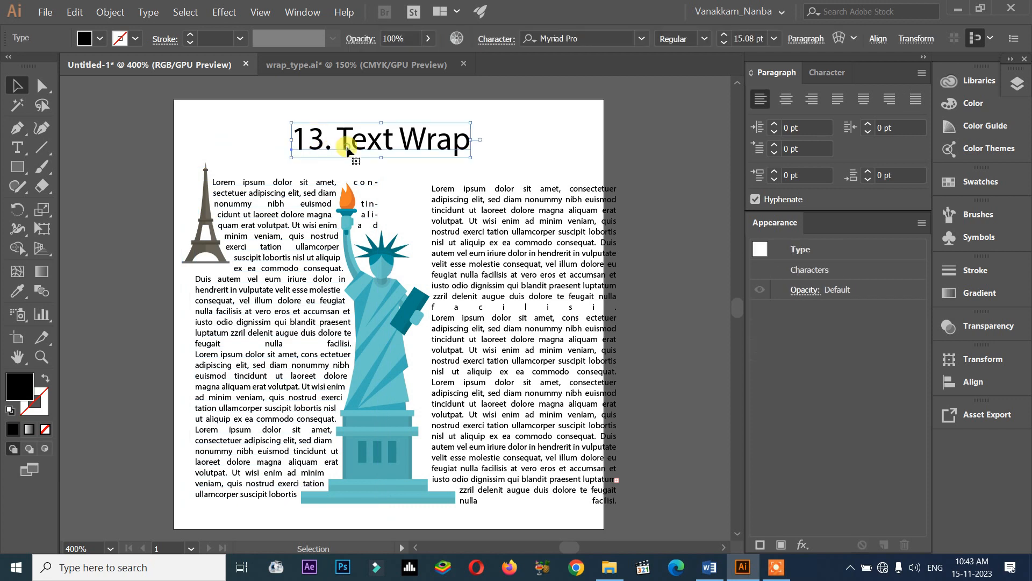
click(134, 179)
Draw a five-pointed star on the empty canvas left of the artboard and fill it with dark green.
click(18, 167)
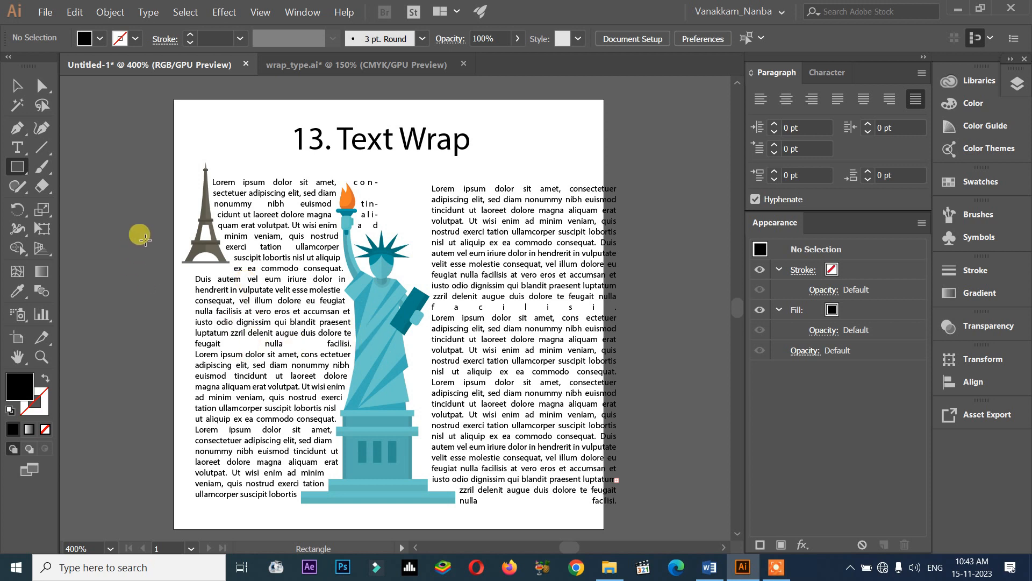
mouse_move(15, 170)
mouse_down()
mouse_move(68, 169)
mouse_move(77, 243)
mouse_move(126, 288)
mouse_up()
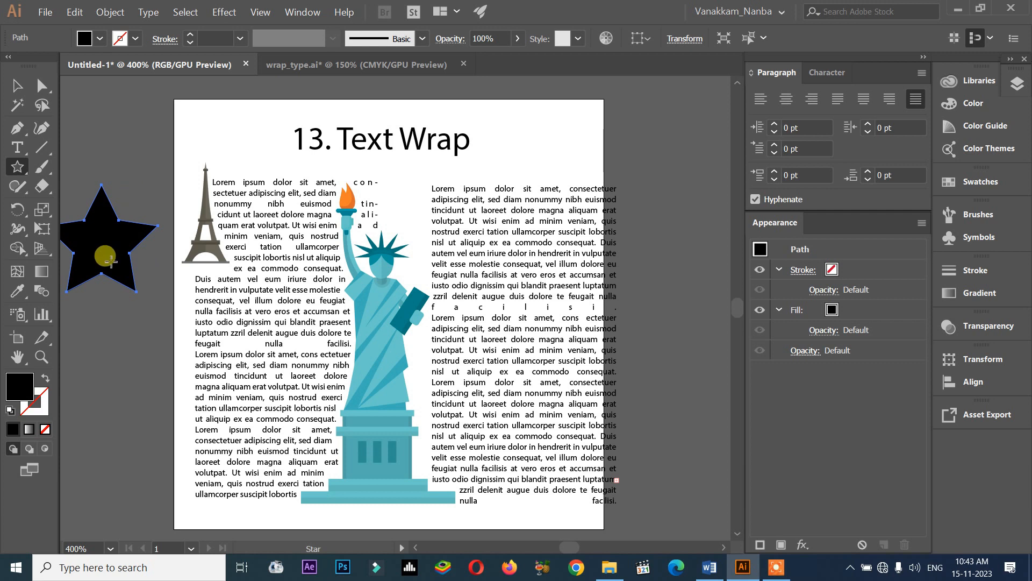
click(100, 38)
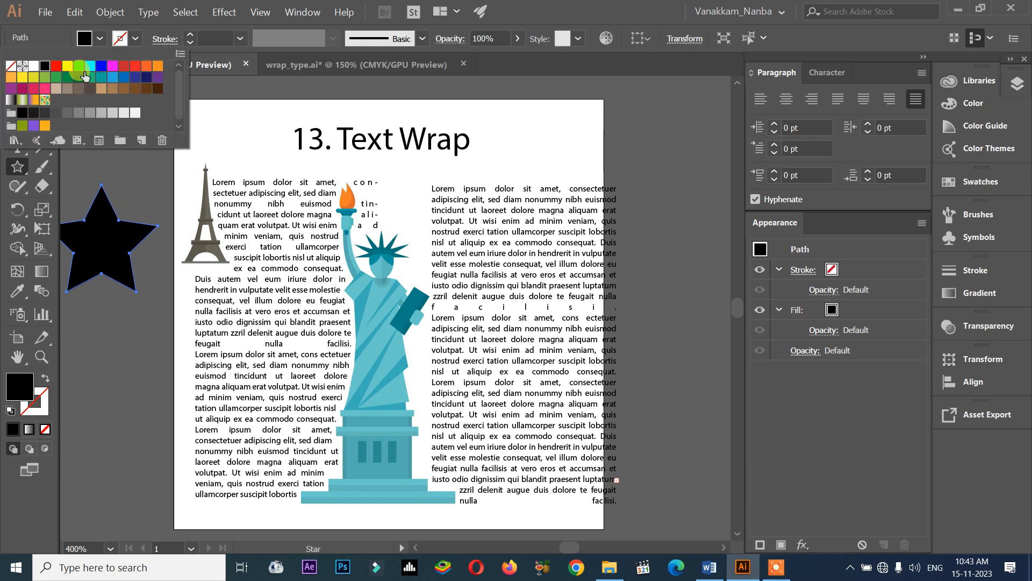
click(84, 76)
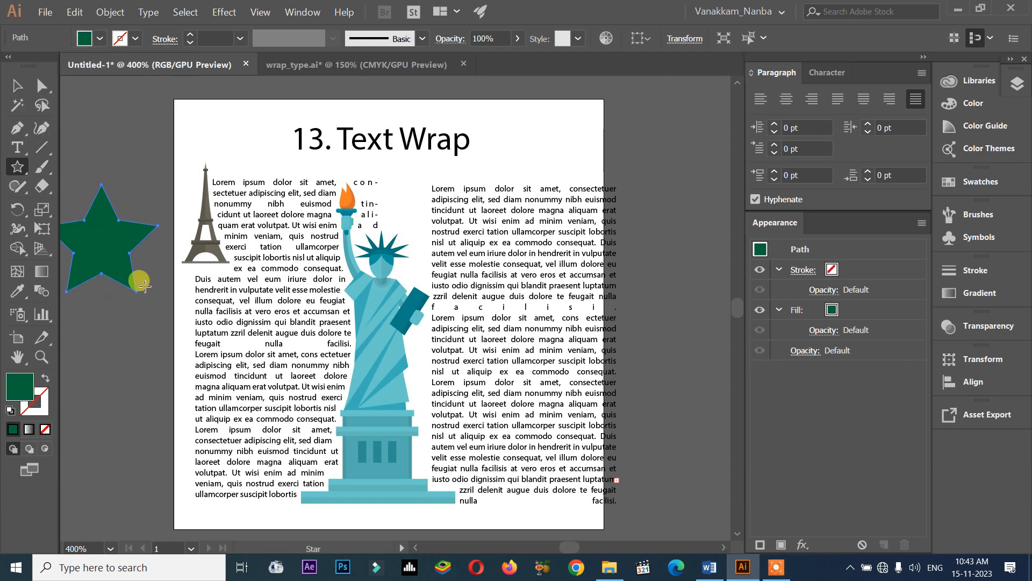
Move the star onto the second text column, make it a text wrap object, and shift it up within the column.
key(v)
drag(132, 264, 541, 380)
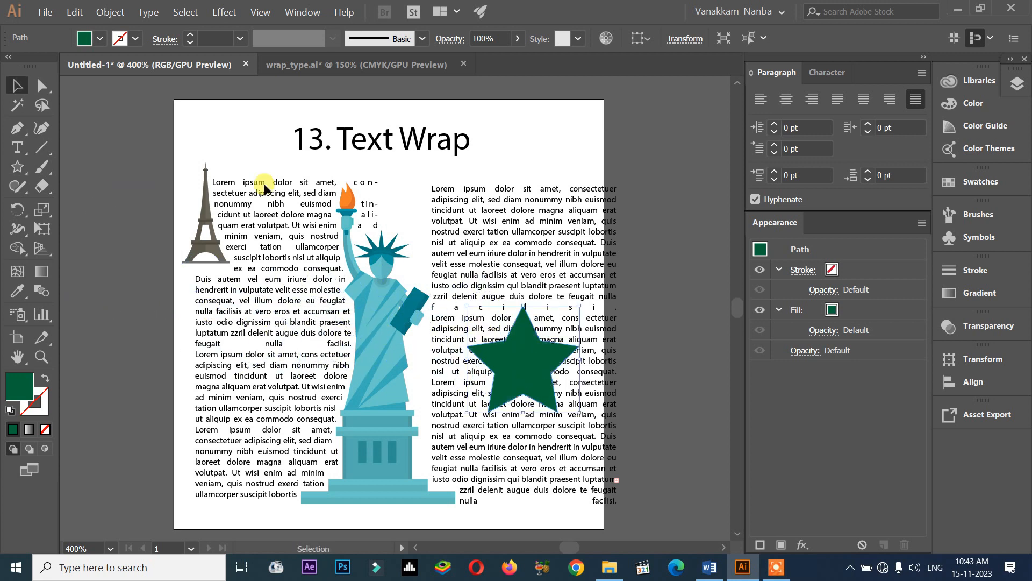
click(110, 12)
mouse_move(139, 375)
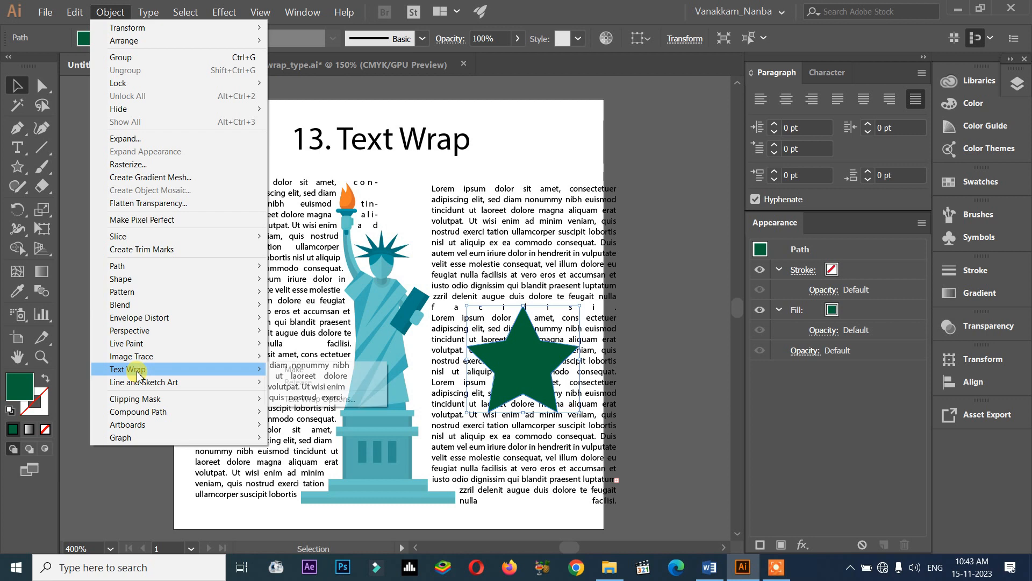
click(295, 371)
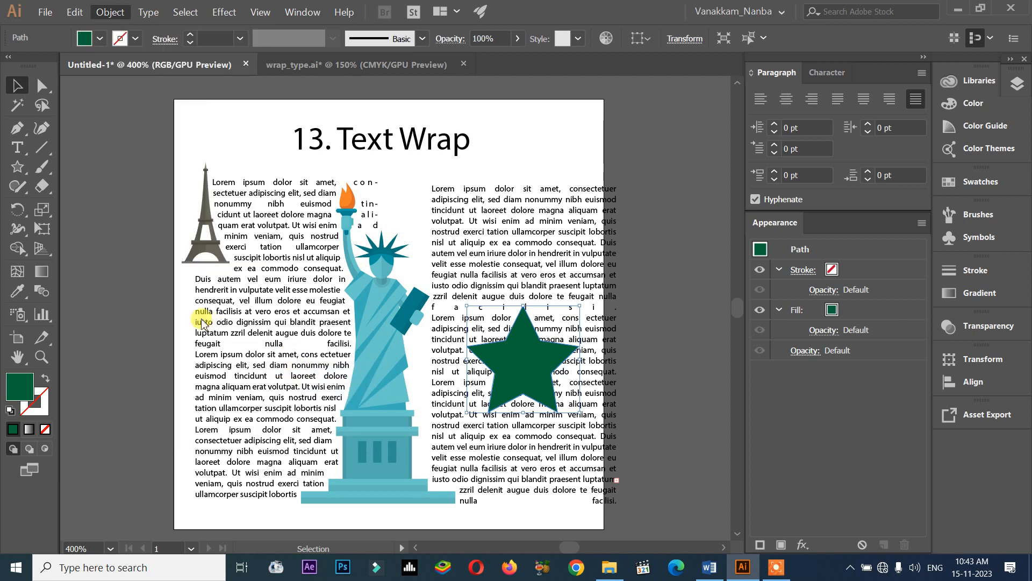
click(652, 261)
drag(523, 372, 522, 318)
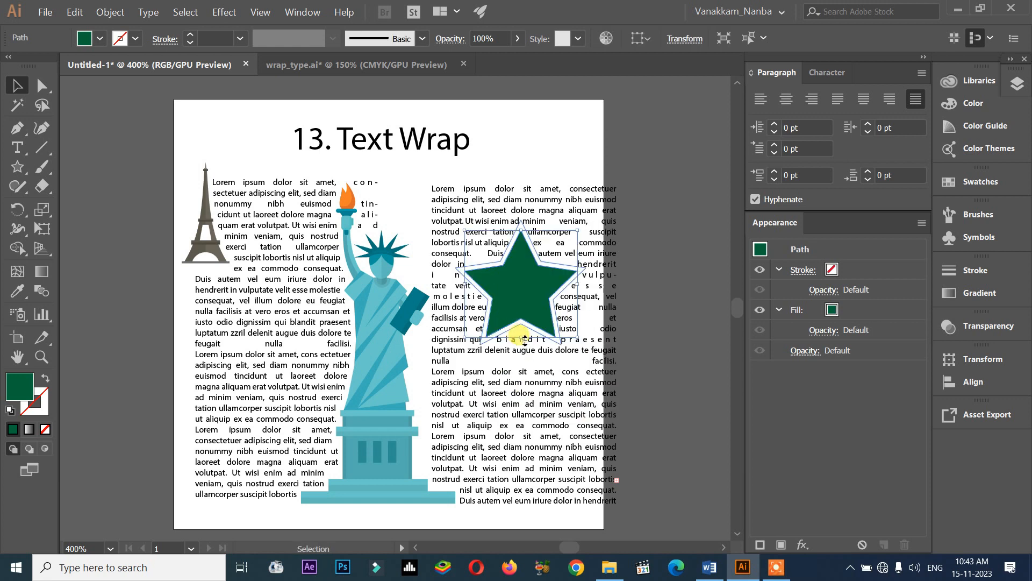
Try moving the star and the second text column together slightly right and down.
shift+click(575, 215)
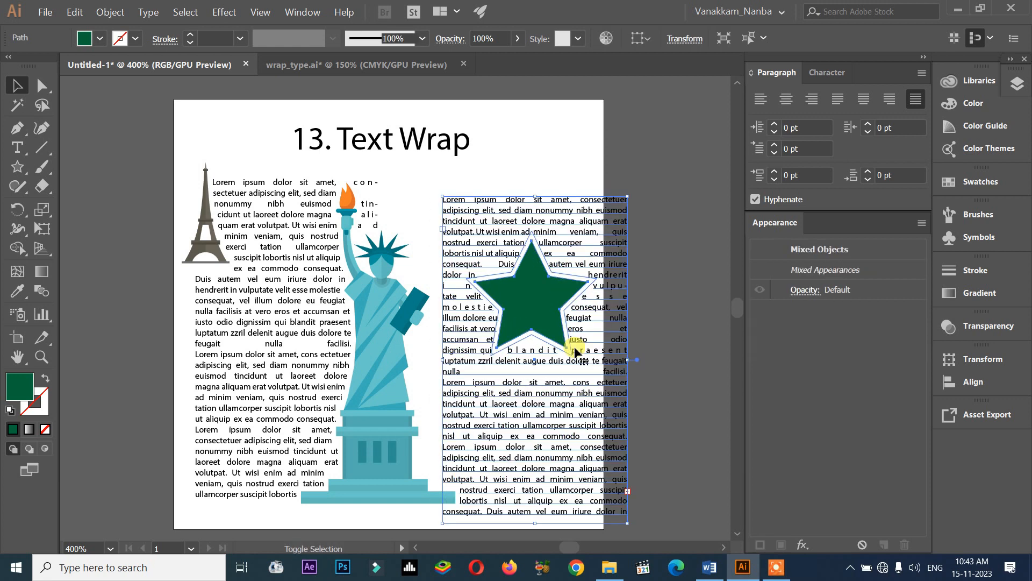
click(146, 220)
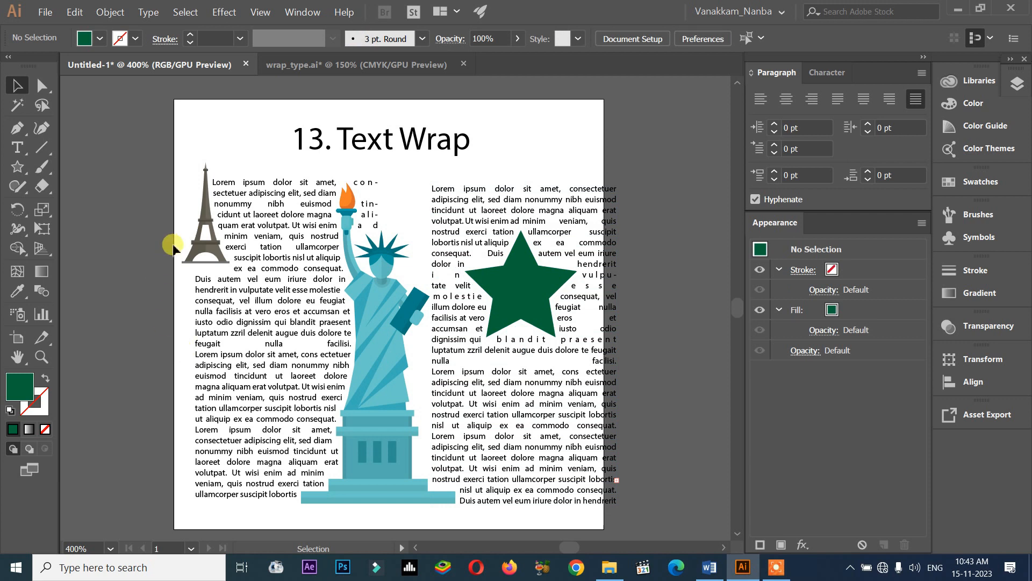
click(433, 154)
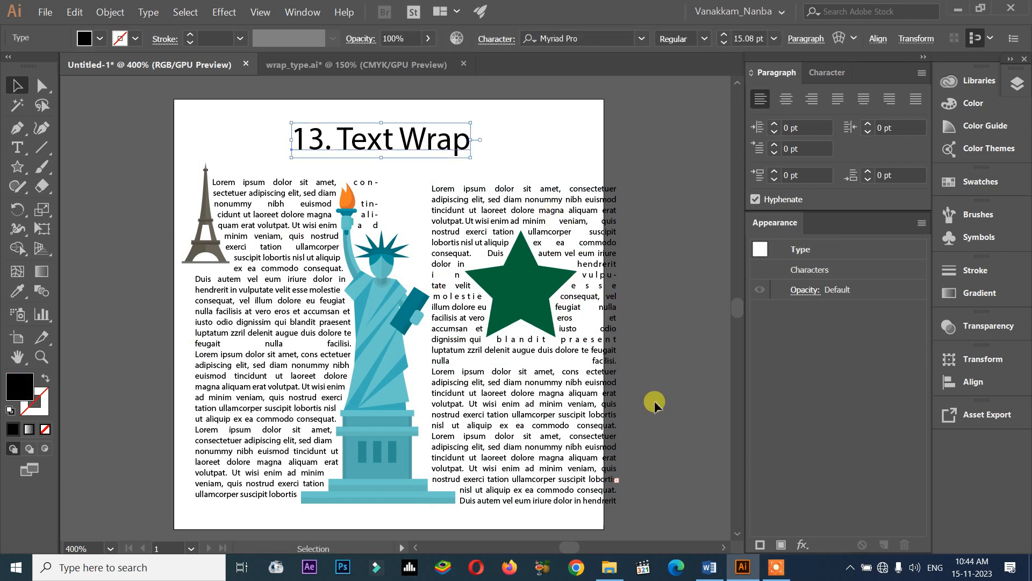
Switch to the TYPE topic list in Word and highlight item 13, Text Wrap, in yellow.
click(710, 567)
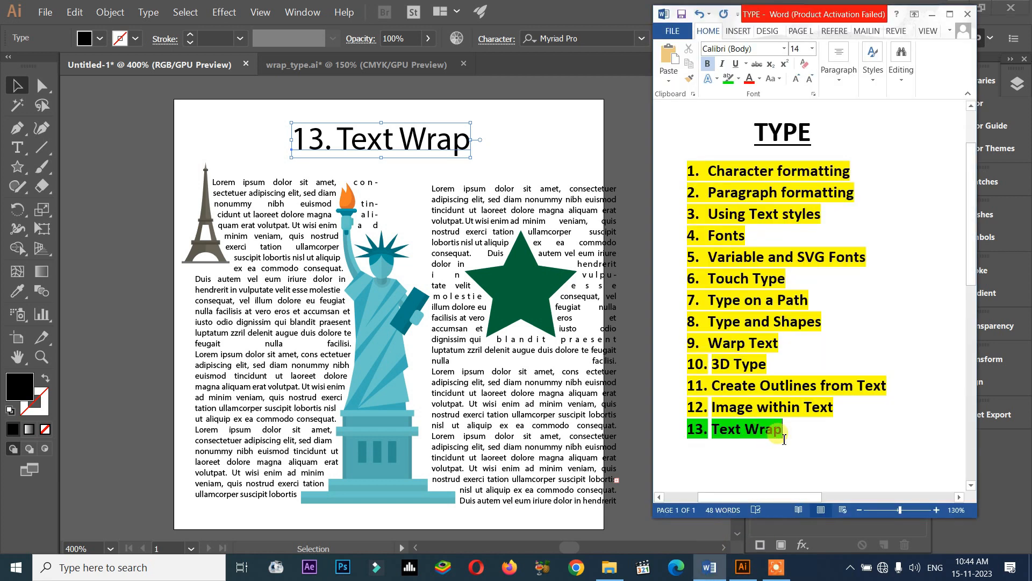
key(ctrl+z)
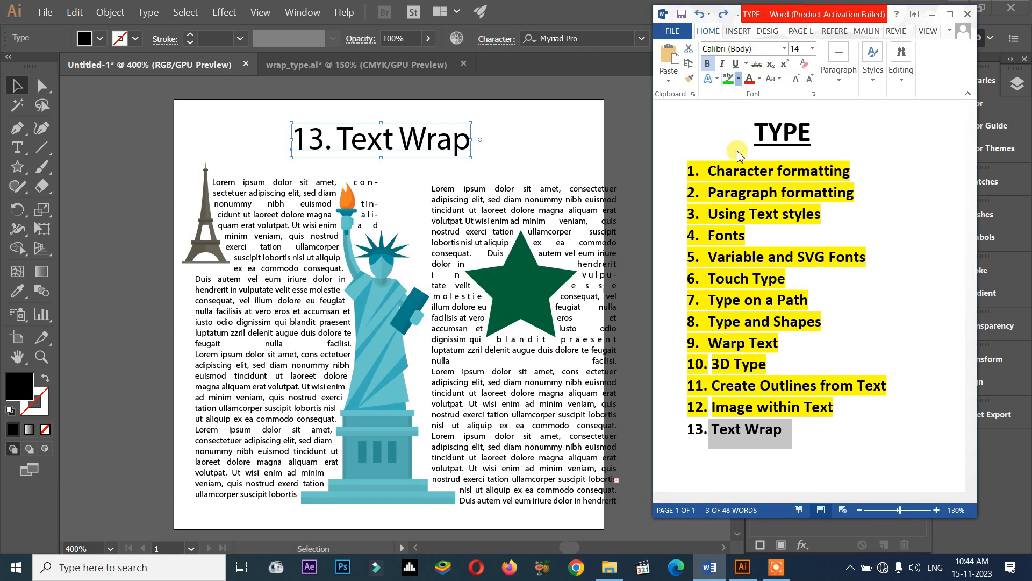
key(ctrl+y)
Highlight the heading TYPE above the topic list in yellow.
drag(827, 135, 752, 141)
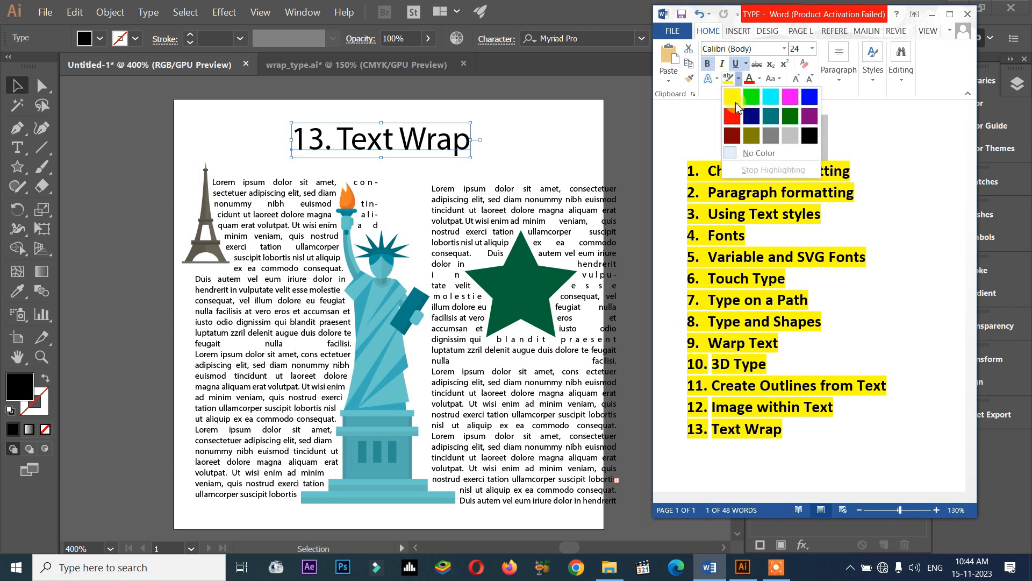
click(735, 94)
click(860, 137)
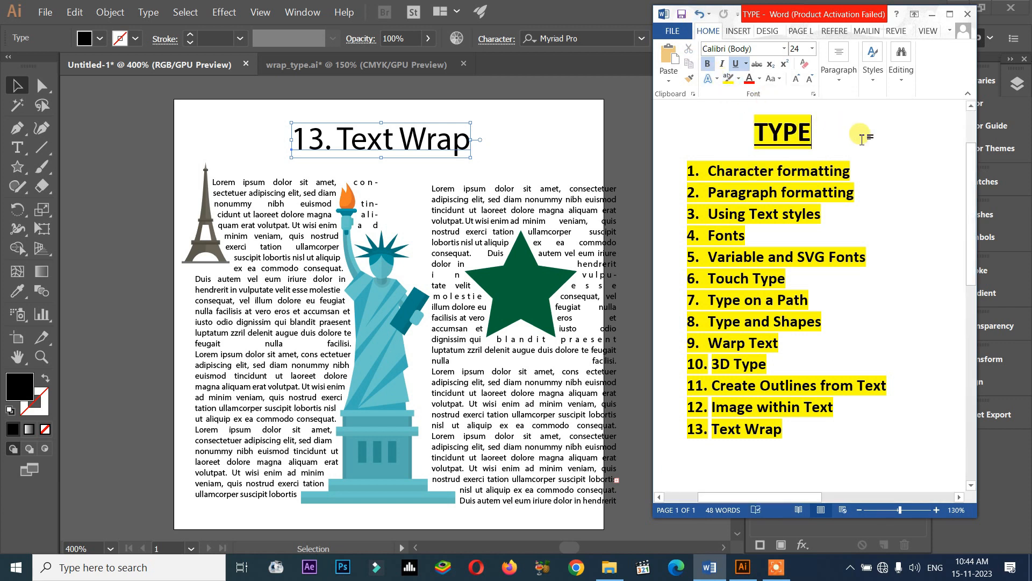